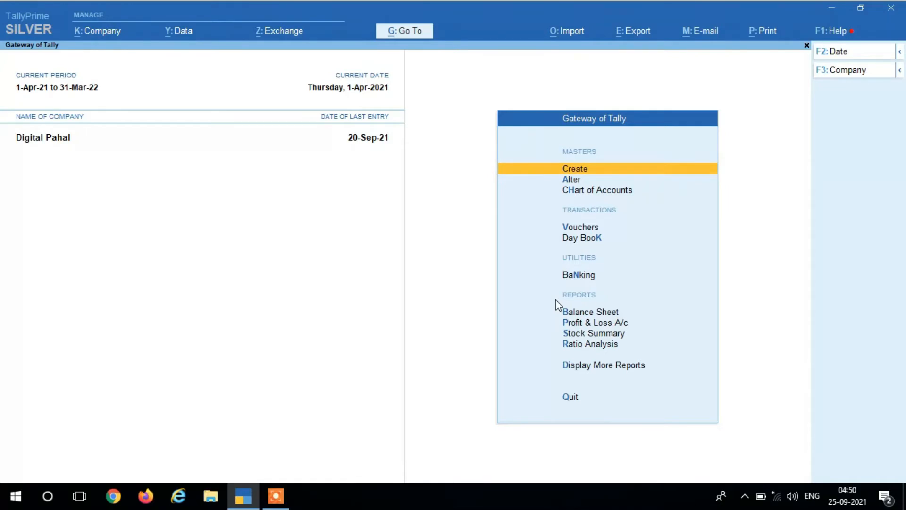
Step: Open the RAMA IRON STORE purchase voucher dated 20-Sep-21 from the Day Book
key(Down)
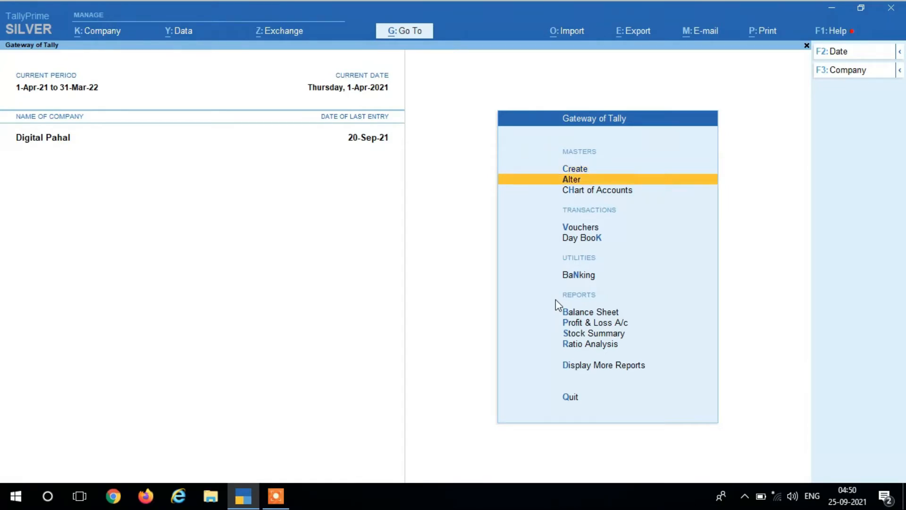
key(Down)
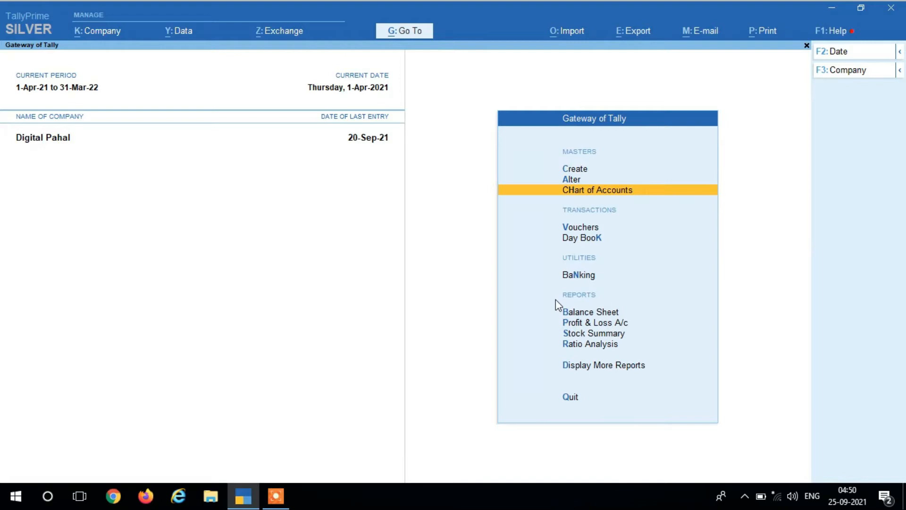
key(Down)
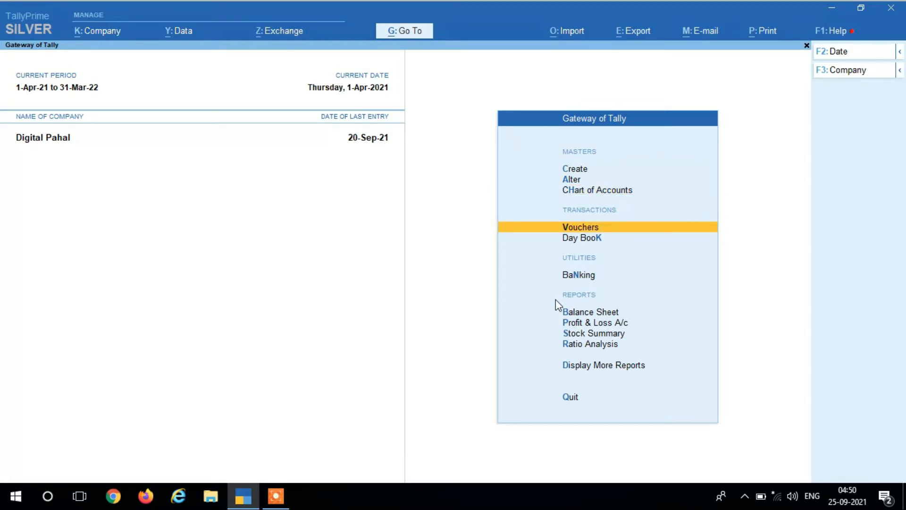
key(Down)
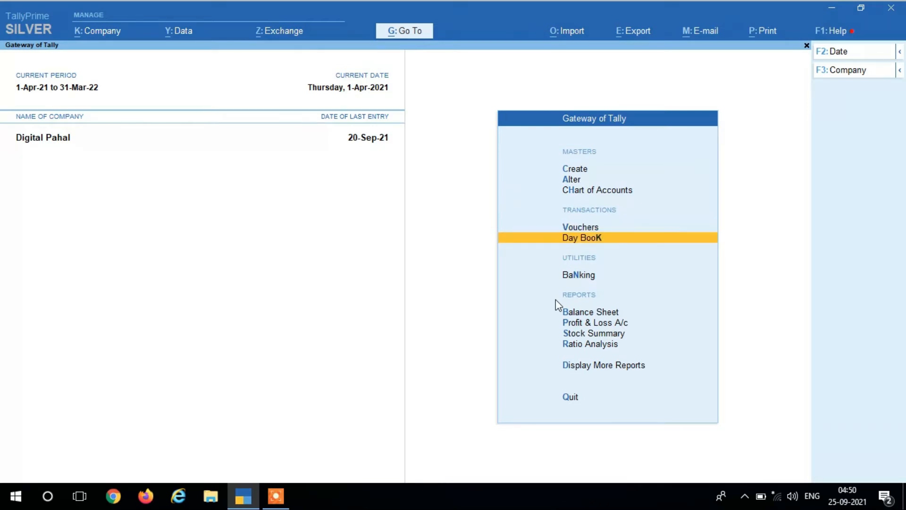
key(Return)
key(Escape)
key(Return)
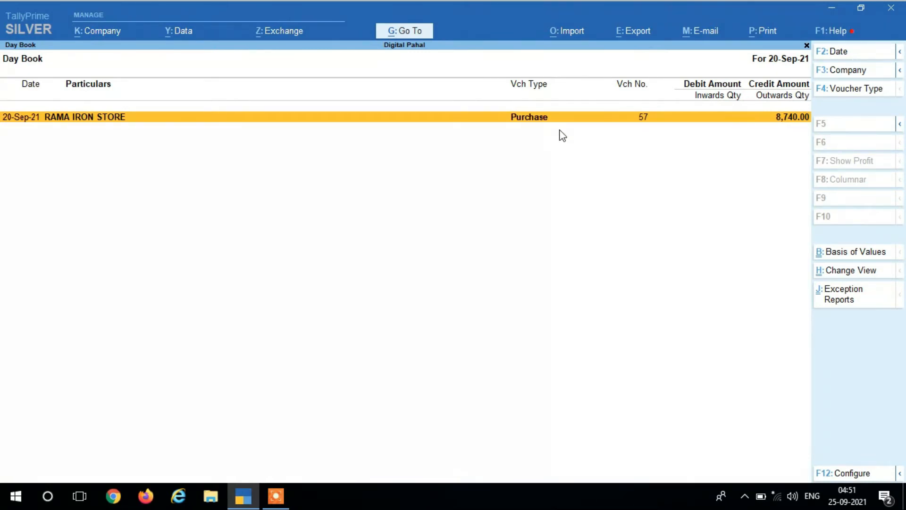
key(Return)
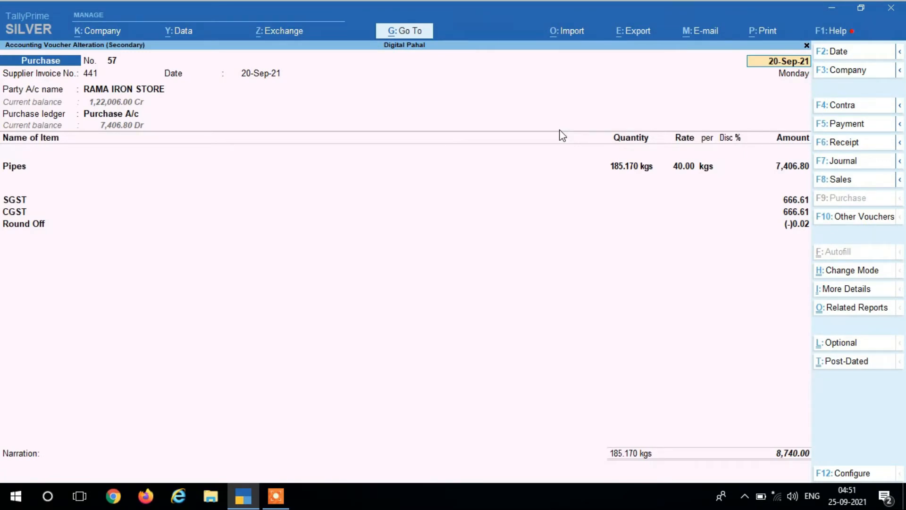
Step: Review the purchase voucher's supplier invoice, party details and purchase ledger without changing them
key(Return)
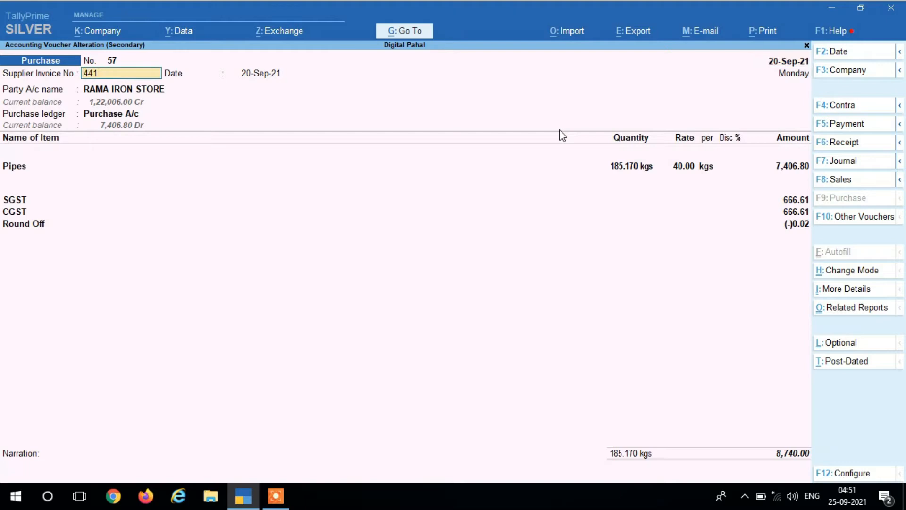
key(Return)
key(Return)
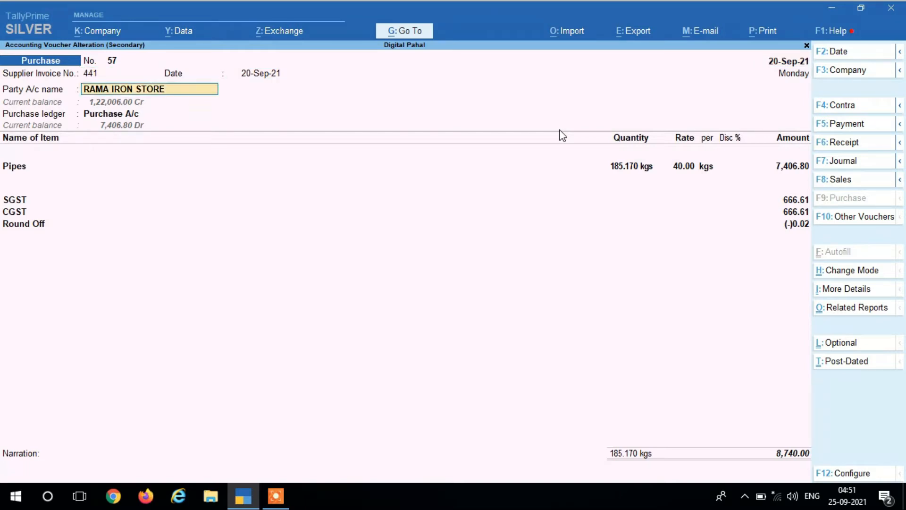
key(Return)
key(Return)
key(Return)
key(Return)
key(Return)
key(Return)
key(Return)
key(Return)
key(Return)
key(Return)
key(Return)
key(Return)
key(Return)
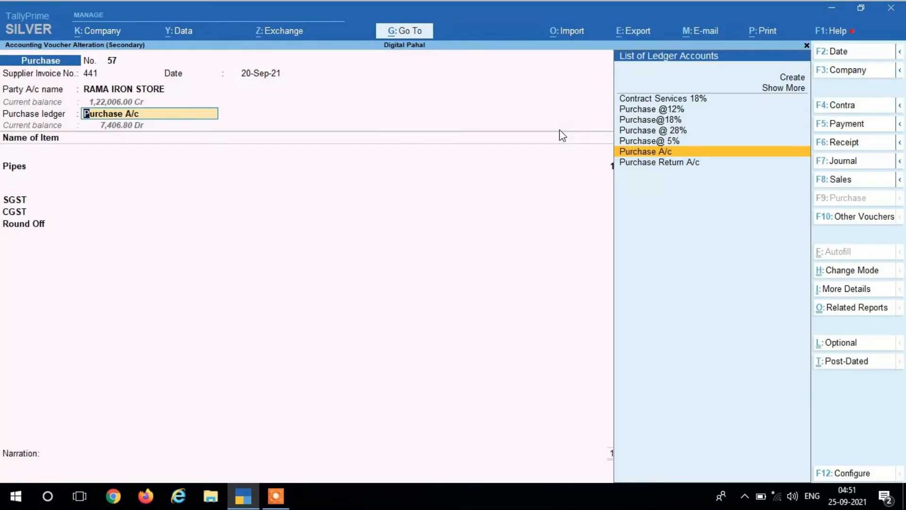
key(Return)
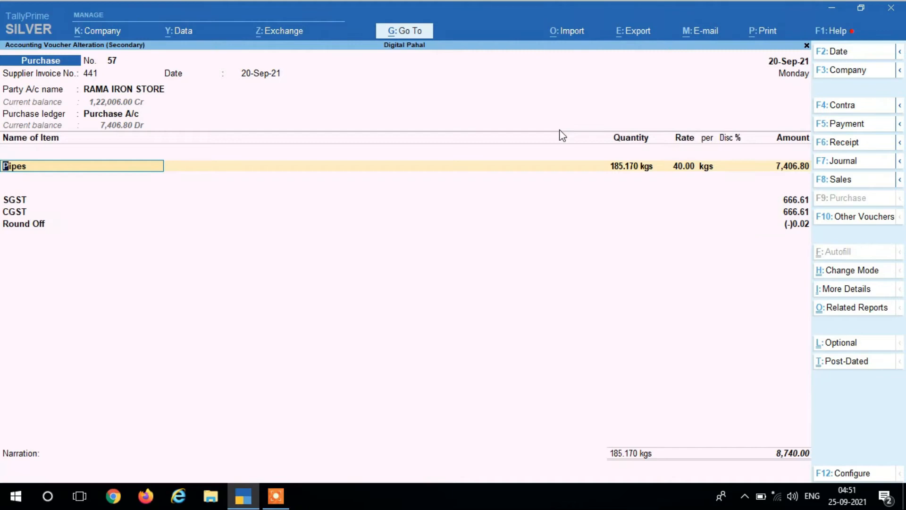
Step: Review the godown, quantity, rate and amount in the item allocation for Pipes
key(Return)
key(Return)
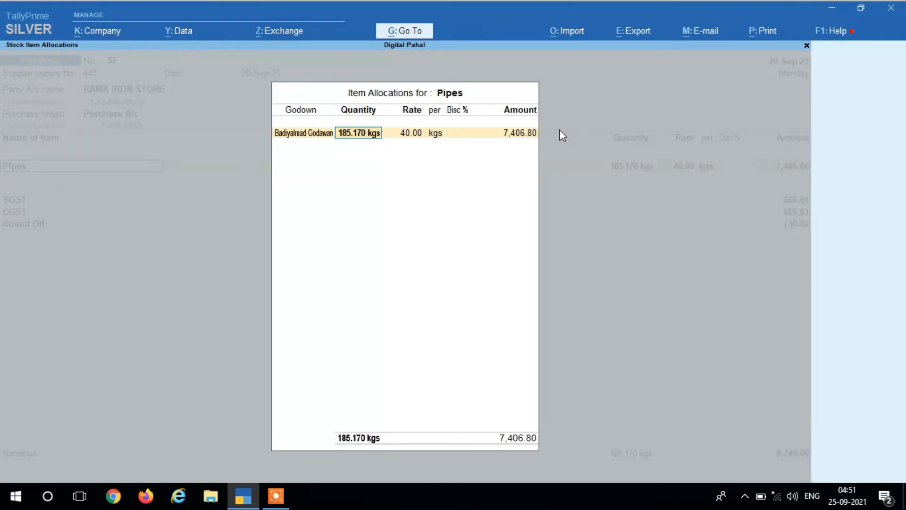
key(Return)
key(Return)
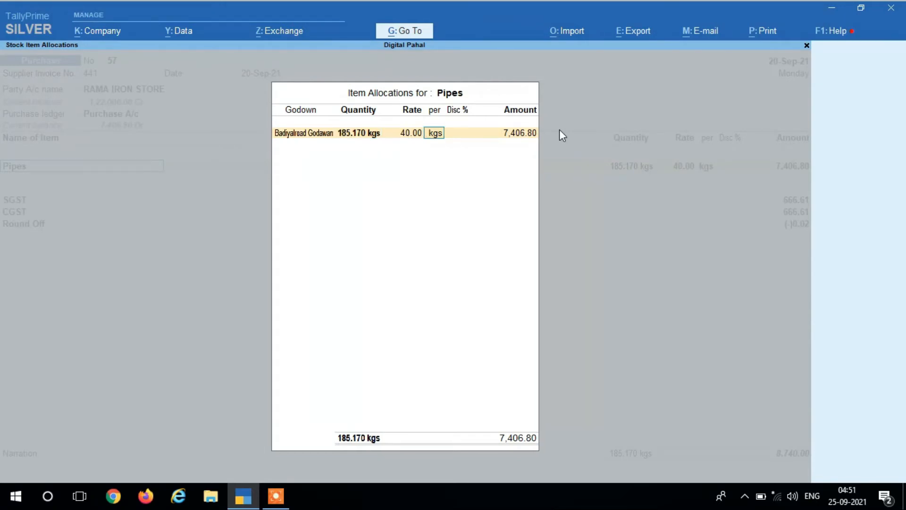
key(Return)
key(Return)
key(Return)
key(Return)
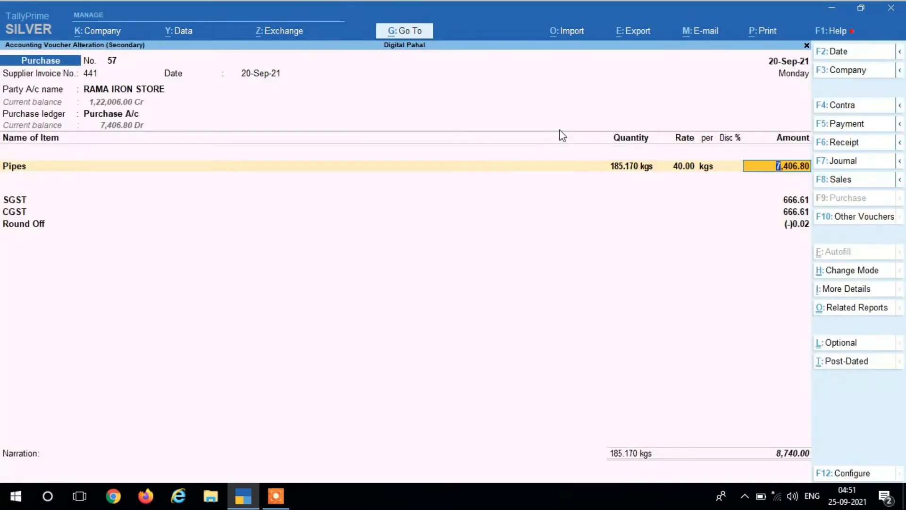
Step: Check the purchase voucher's SGST, CGST and Round Off lines
key(Return)
key(Return)
key(Return)
key(Return)
key(Return)
key(Return)
key(Return)
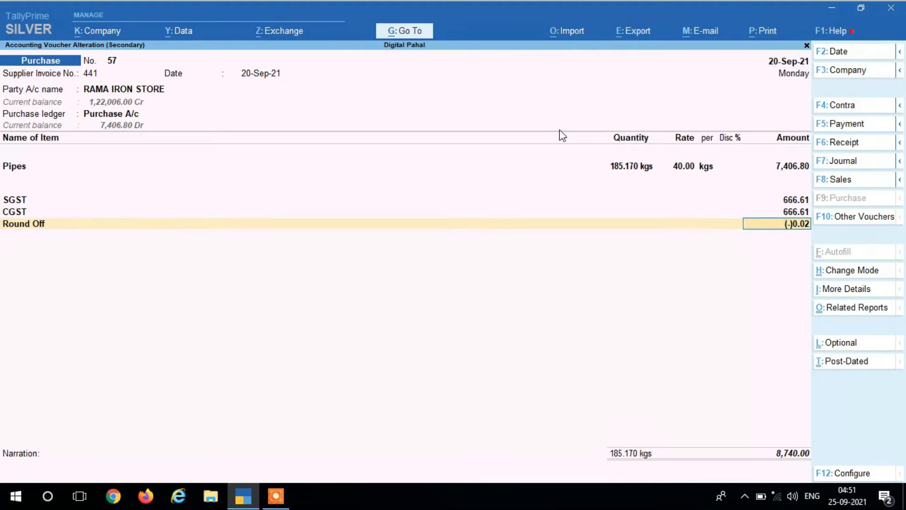
Step: Review the bill-wise details for RAMA IRON STORE and accept the purchase voucher unchanged
key(Return)
key(Return)
key(Return)
key(Return)
key(Return)
key(Return)
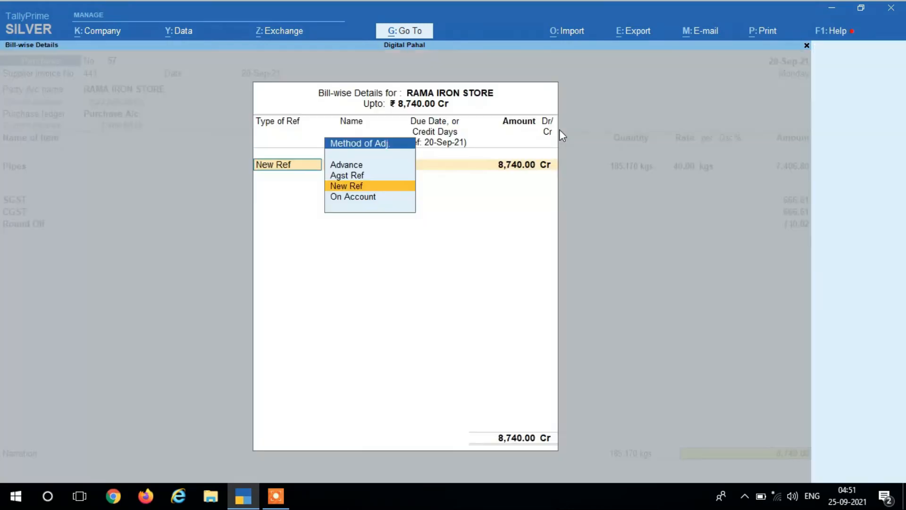
key(Return)
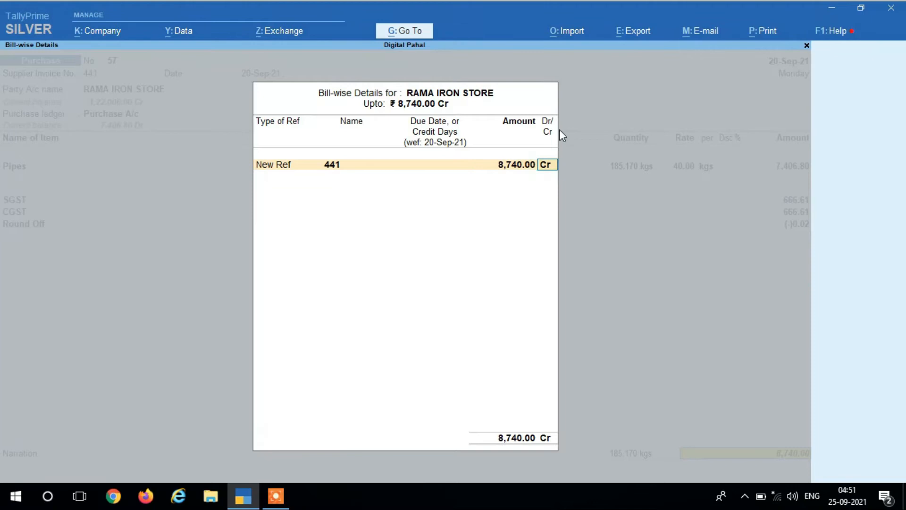
key(Return)
key(Return)
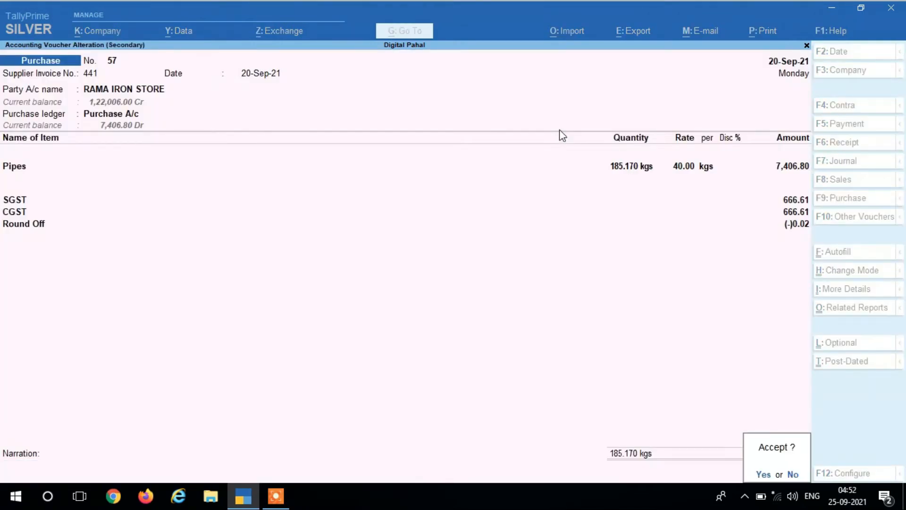
key(Return)
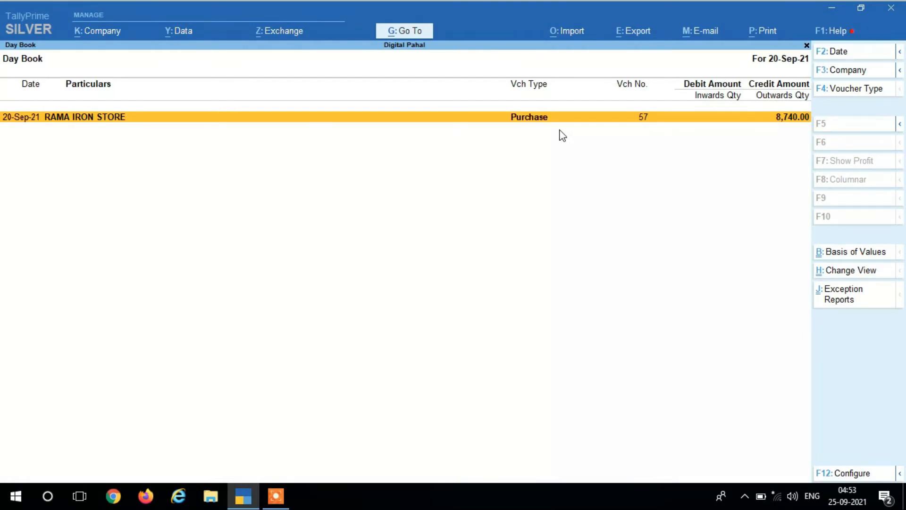
Step: Leave the Day Book and open the voucher creation screen
key(Escape)
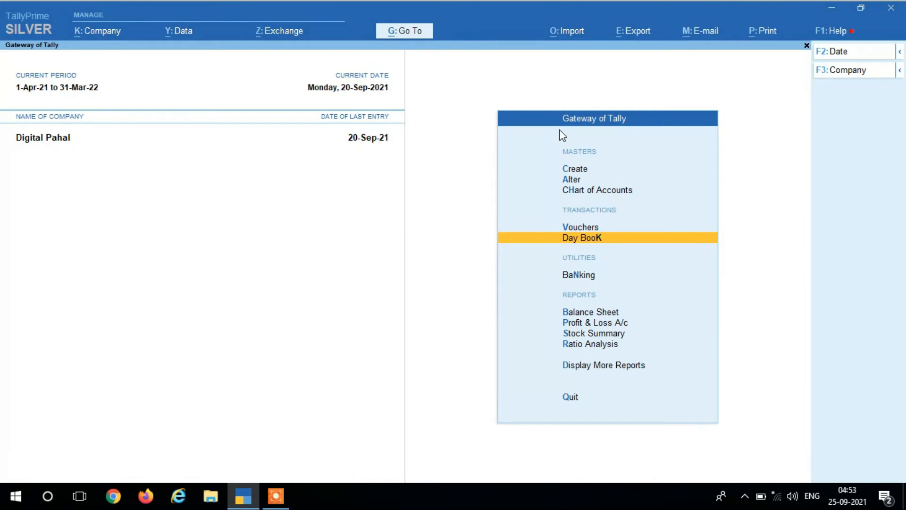
key(Up)
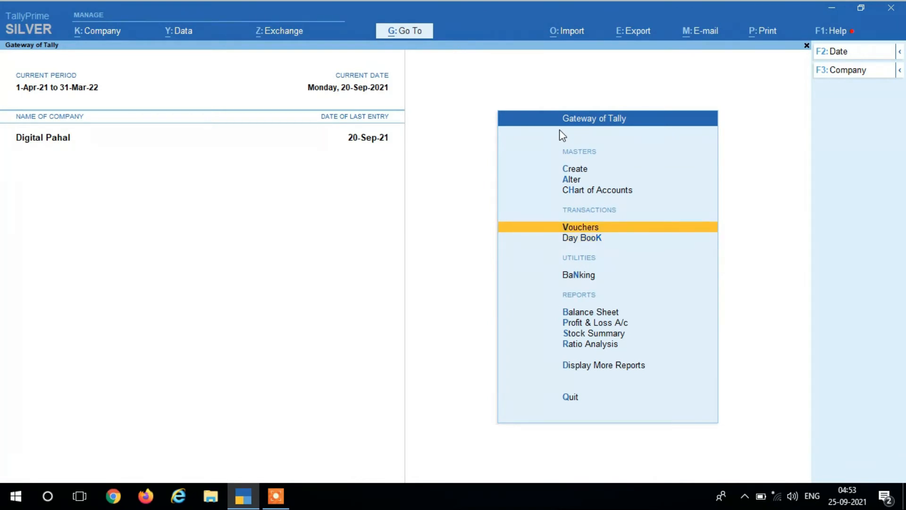
key(Return)
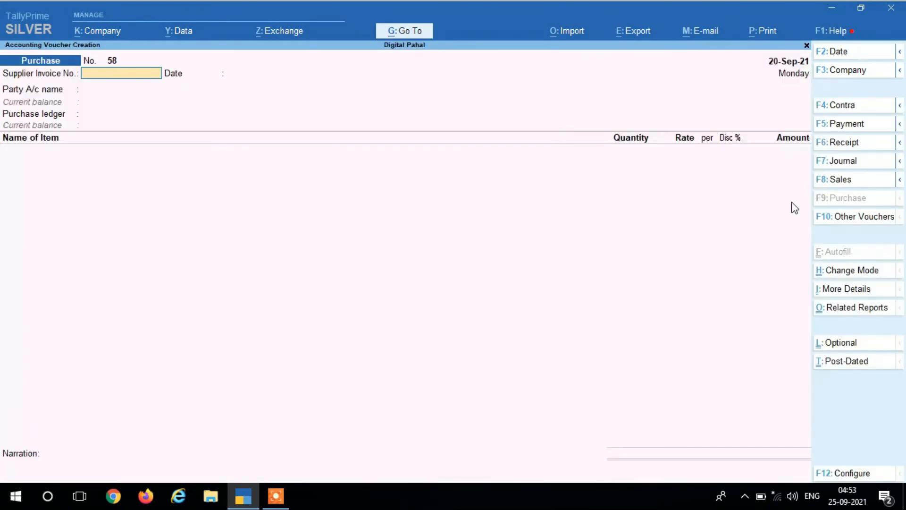
Step: Change the new voucher's type from the list of other vouchers to Debit Note
click(848, 218)
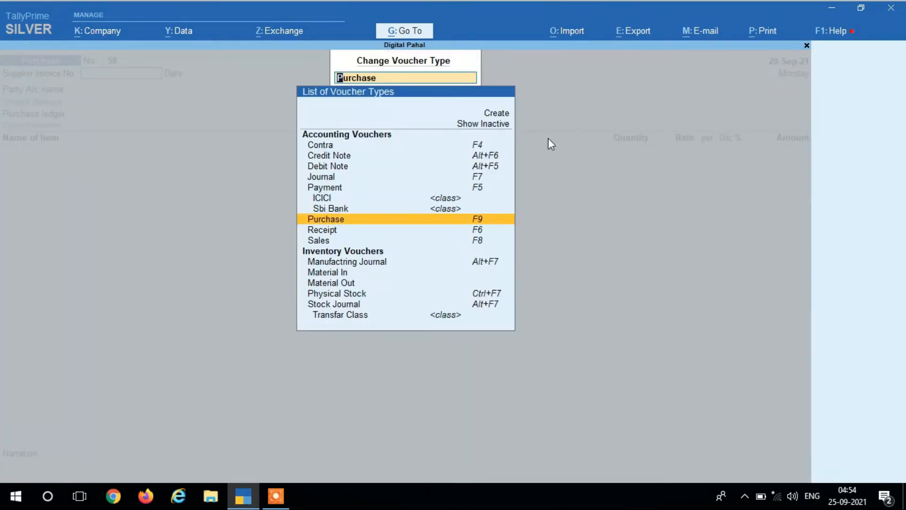
key(Up)
key(Up)
key(Up)
key(Up)
key(Up)
key(Up)
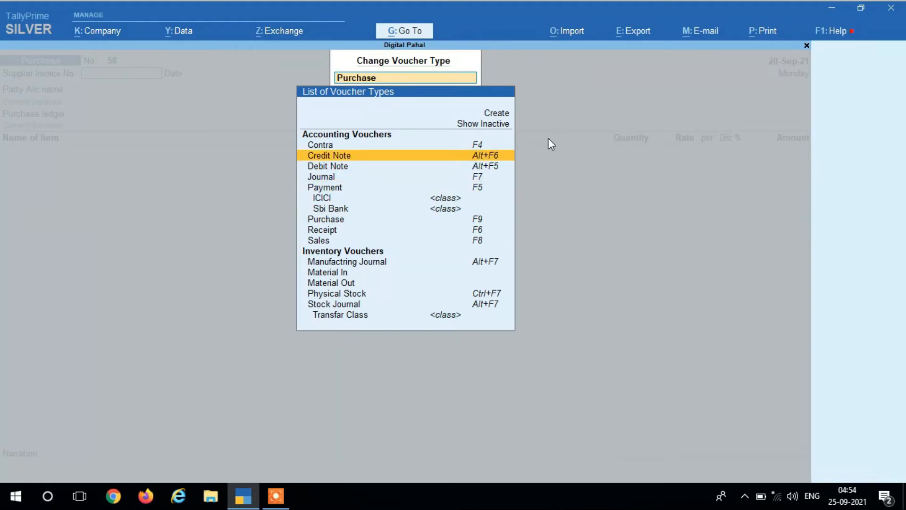
key(Down)
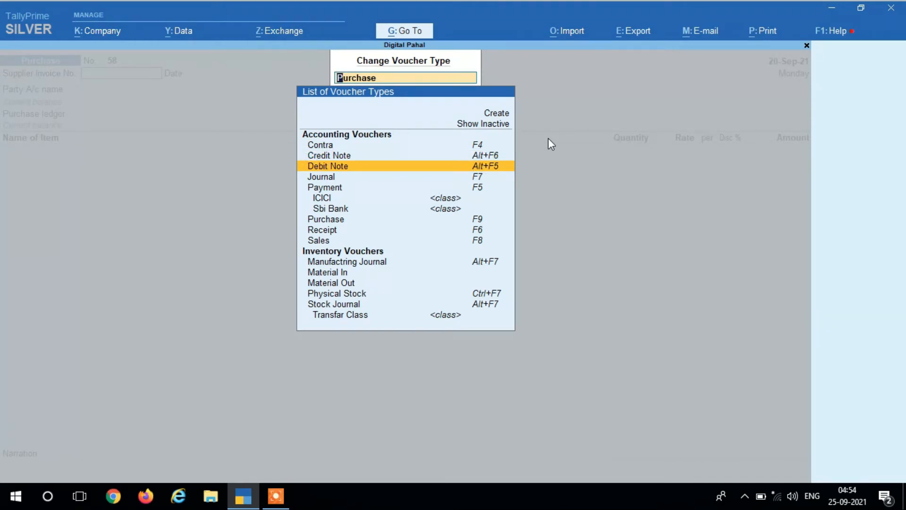
key(Up)
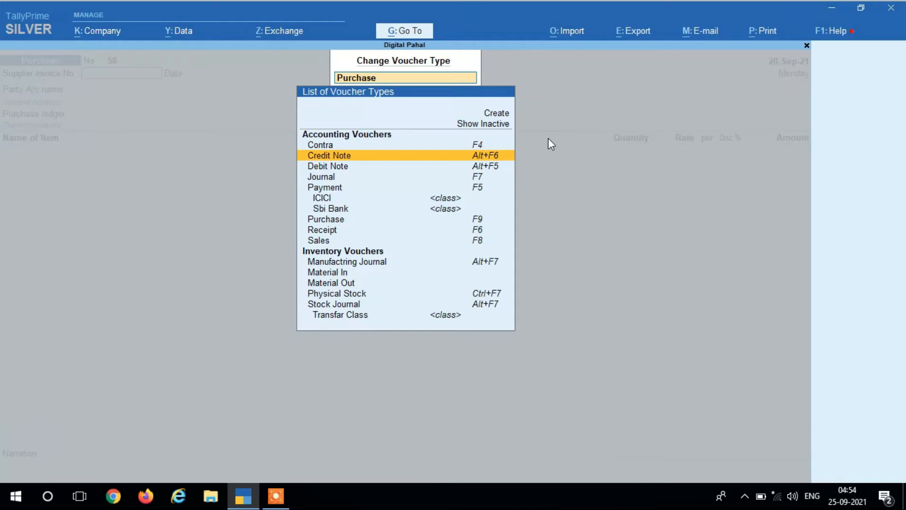
key(Down)
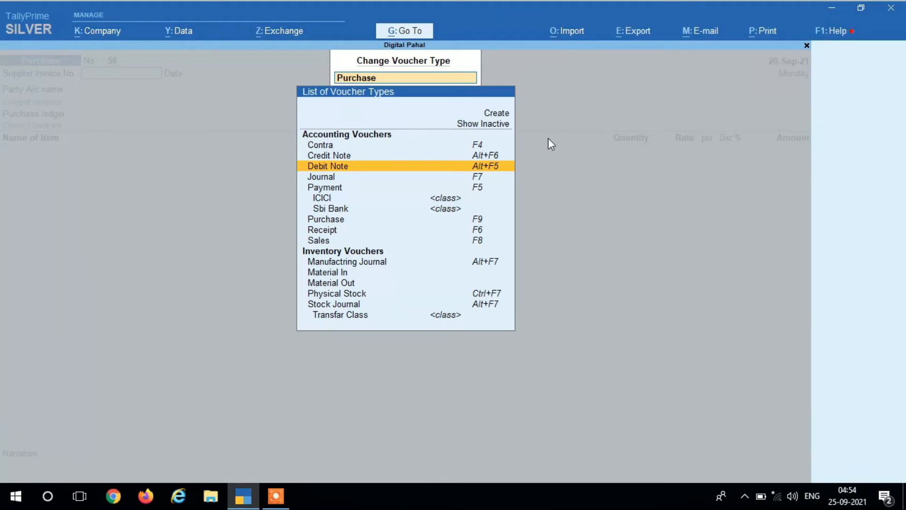
key(Return)
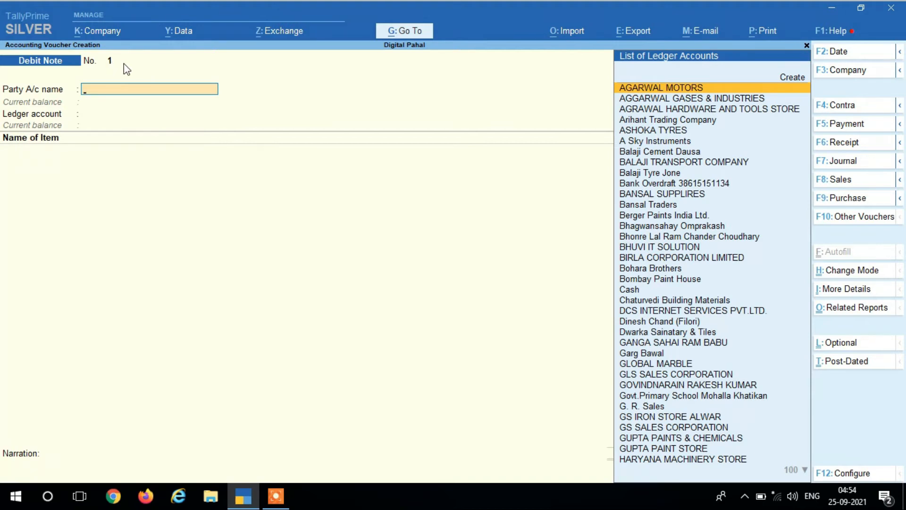
Step: Choose RAMA IRON STORE as the debit note's party account
text(R)
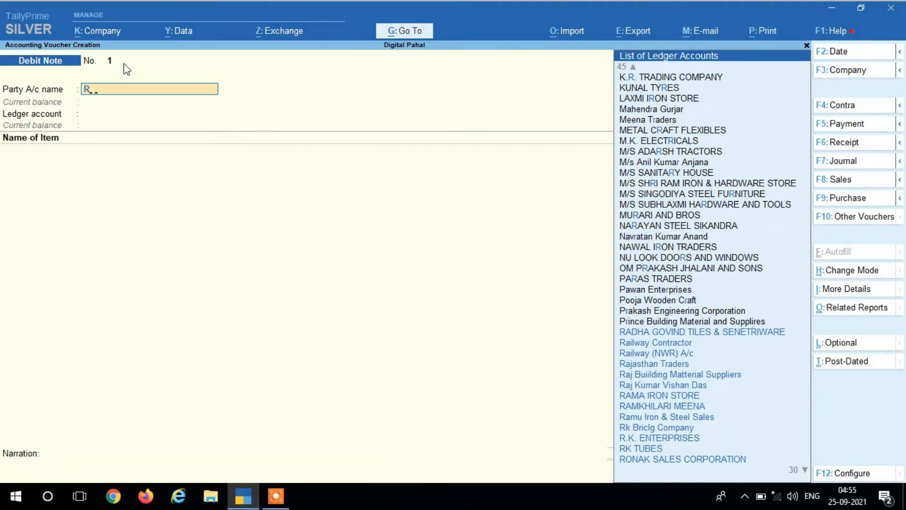
text(am)
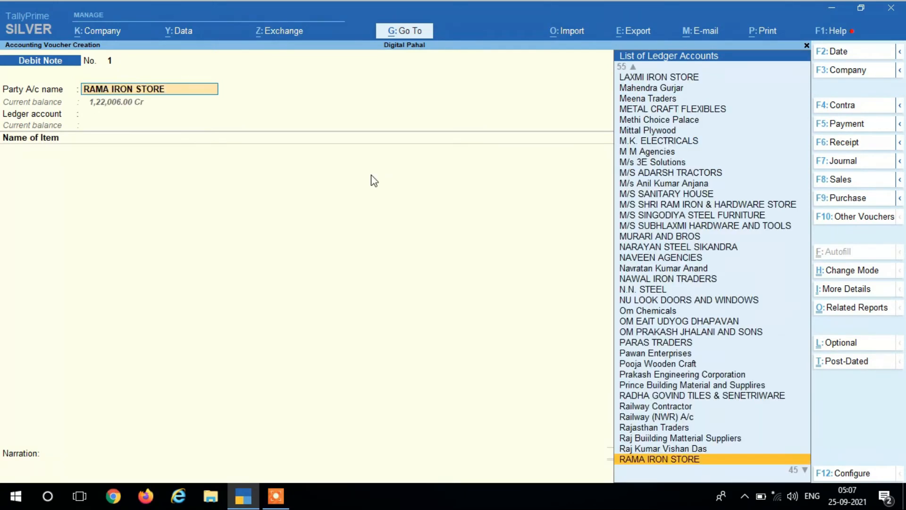
key(Return)
Step: Leave the dispatch details blank and enter original invoice number 541 with the date 20-Sep-21
key(Return)
key(Return)
key(Return)
key(Return)
key(Return)
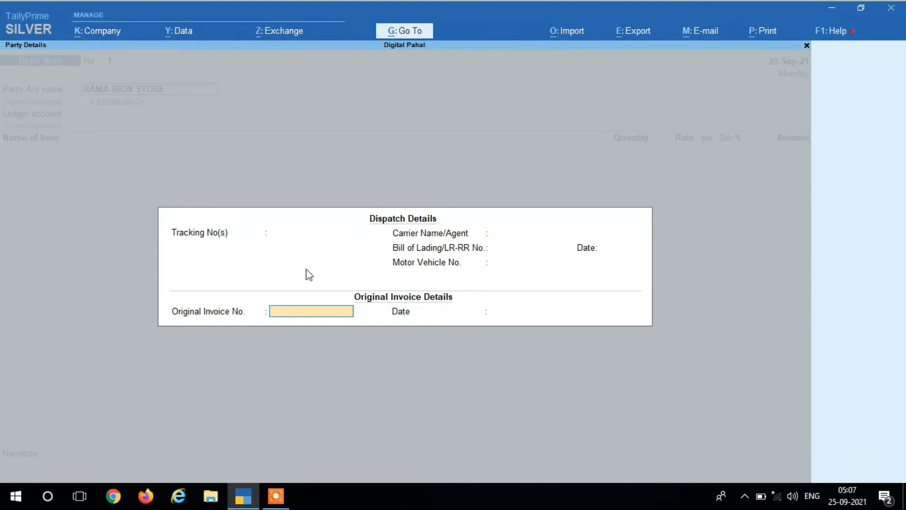
text(541)
key(Return)
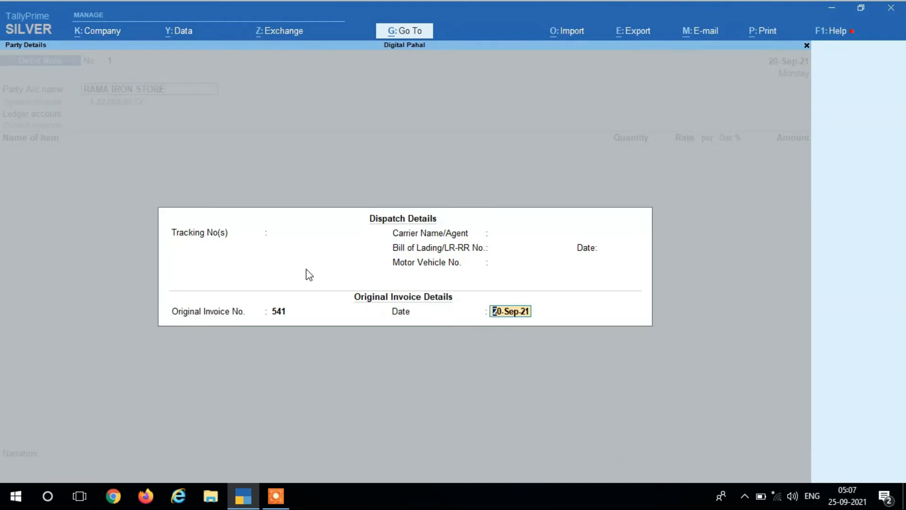
key(Return)
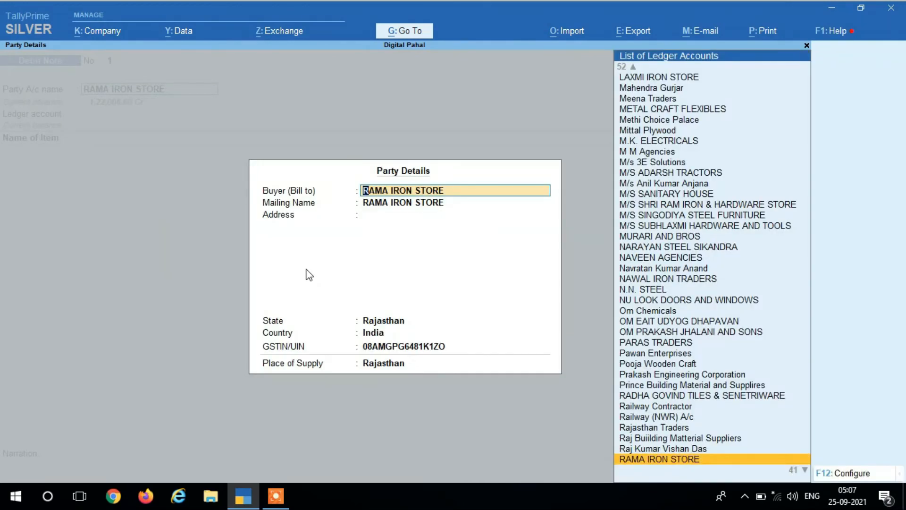
Step: Accept the buyer's party details with Rajasthan as the place of supply
key(Return)
key(Return)
key(Return)
key(Return)
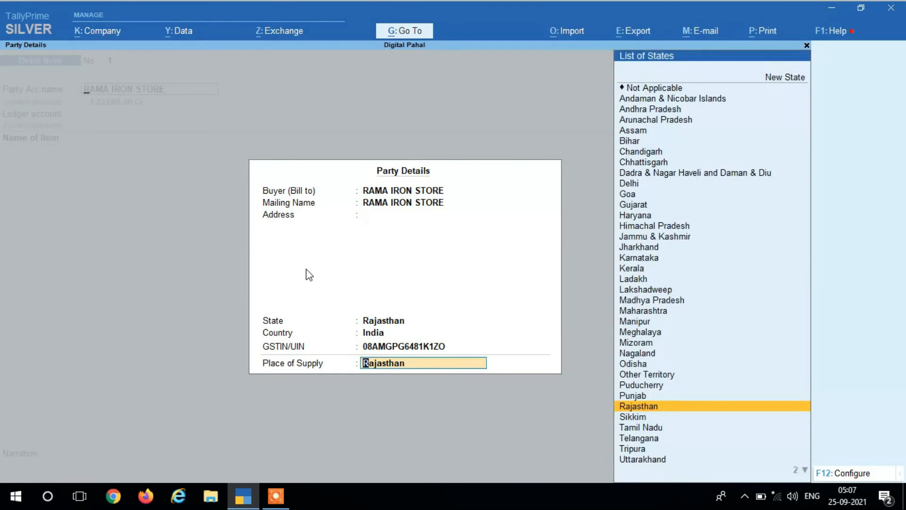
key(Return)
Step: Set the debit note's ledger account to Purchase Return A/c
key(Return)
key(BackSpace)
key(Down)
key(Down)
key(Down)
key(Down)
key(Down)
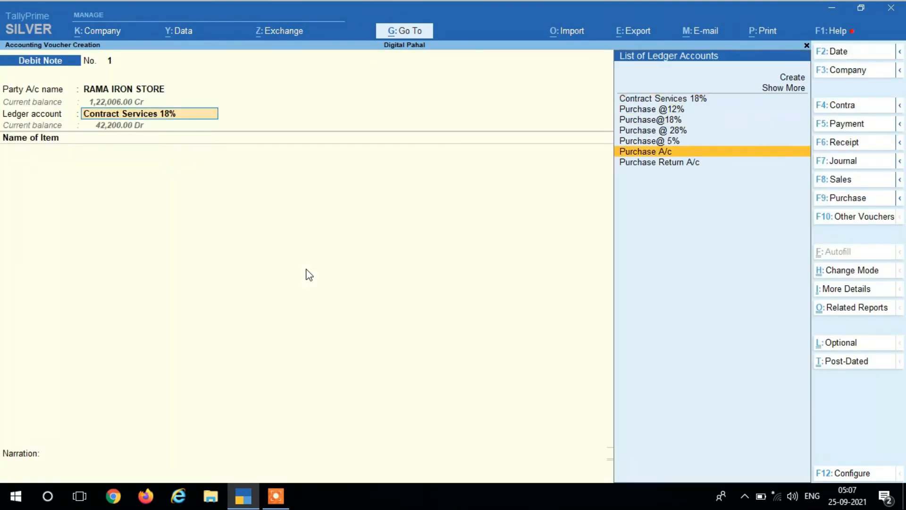
key(Down)
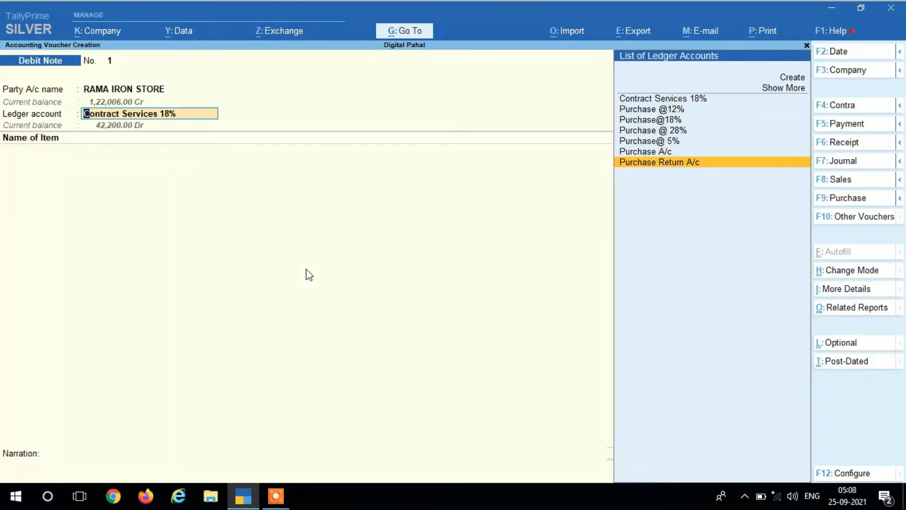
key(Return)
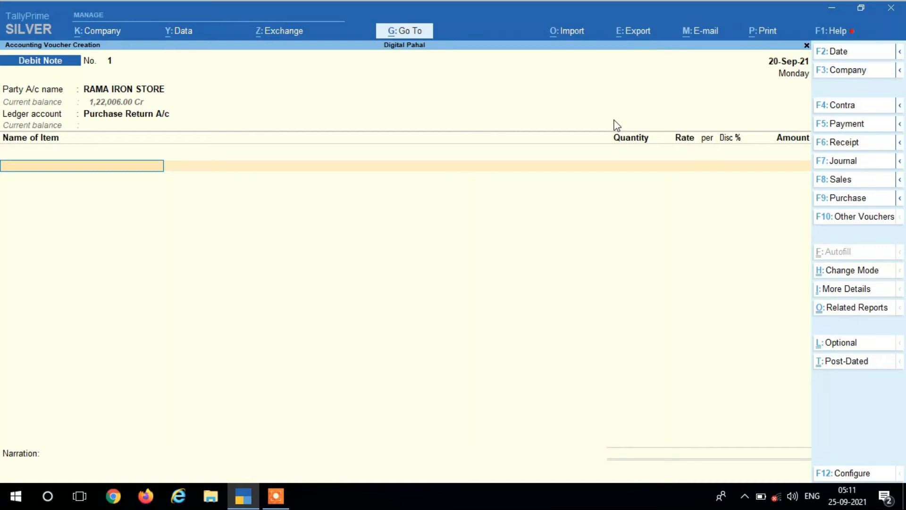
Step: Set the debit note's voucher date to 25-Sep-21
key(F2)
text(25)
key(Return)
Step: Add Pipes as the returned stock item and allocate it to Badiyalroad Godawan
text(Pipes)
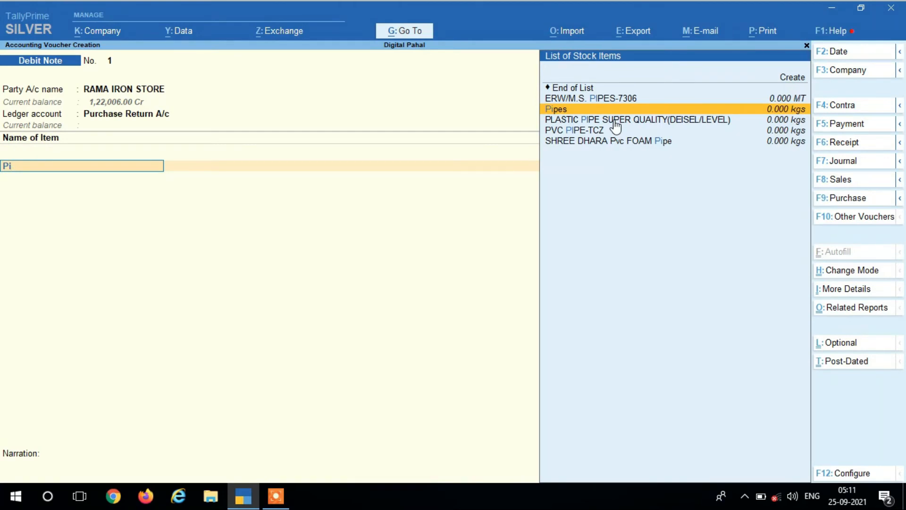
key(Return)
key(Return)
text(Badiyalroad Godawan)
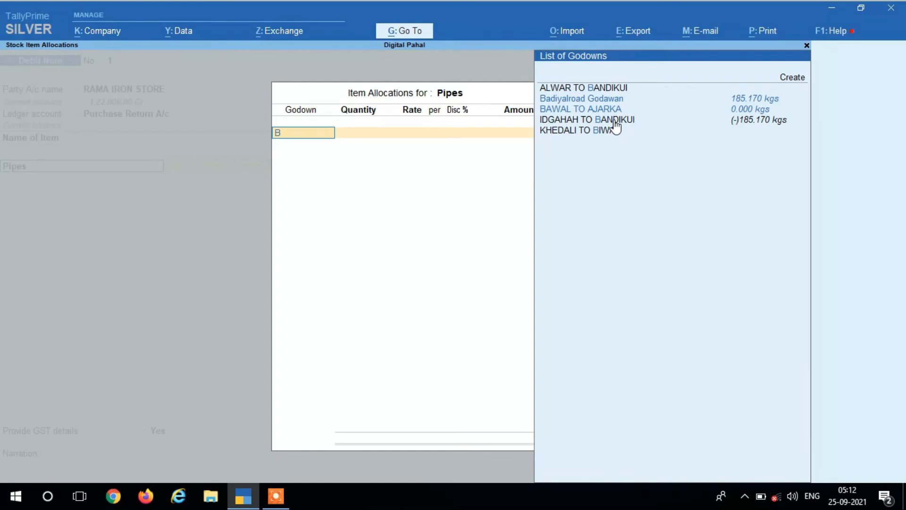
key(Return)
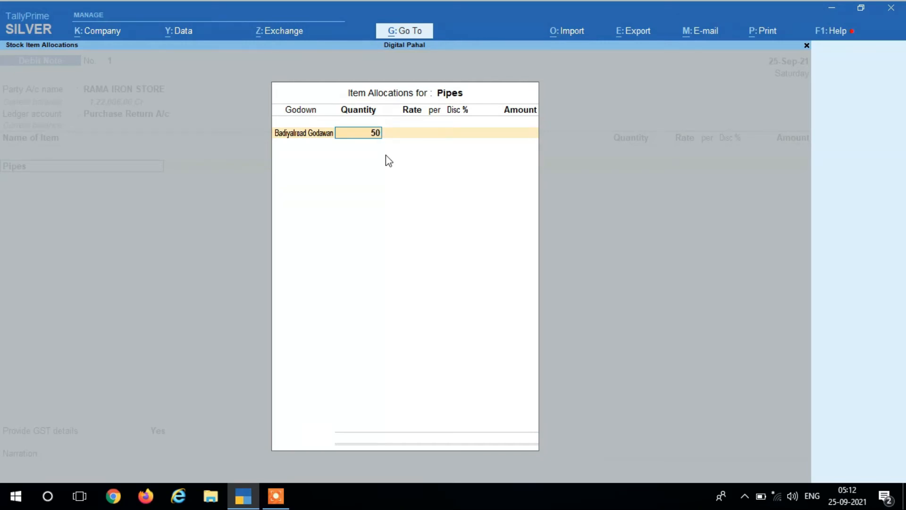
Step: Enter a quantity of 50 kgs for the Pipes, keep the rate of 40.00, and finish the item list
key(Return)
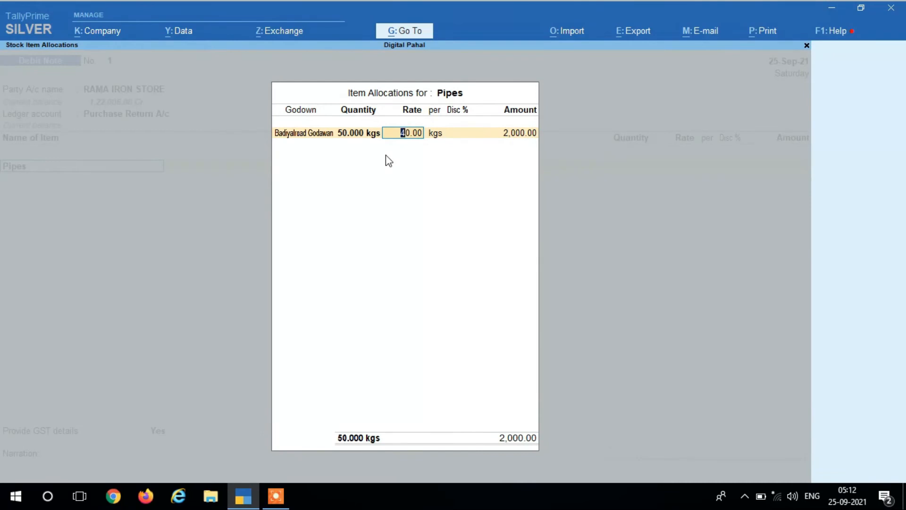
key(Return)
key(Return)
key(Return)
key(Return)
key(Return)
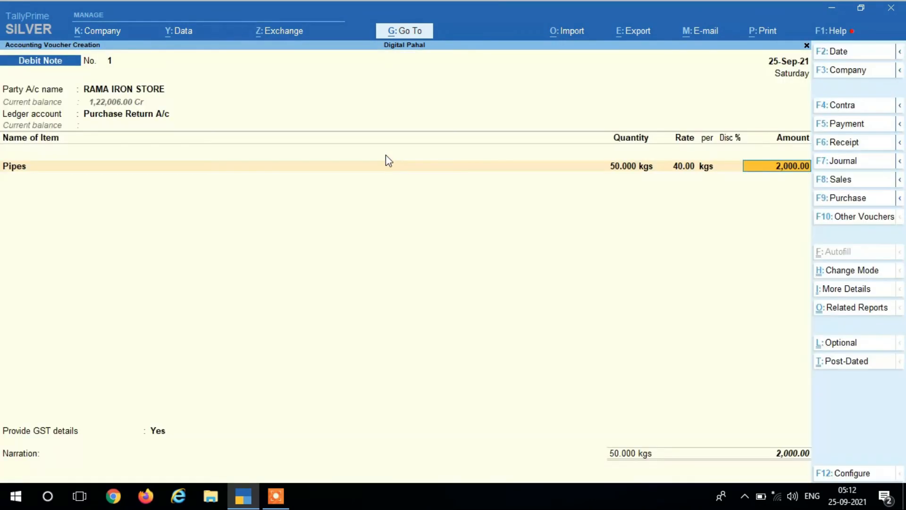
key(Return)
key(Return)
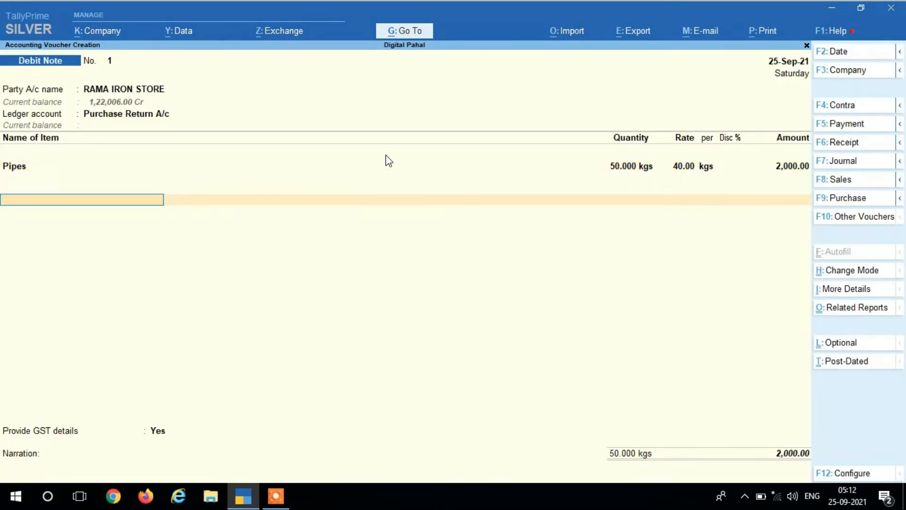
Step: Add the CGST and SGST tax ledgers with their calculated amounts below the Pipes item
text(Cg)
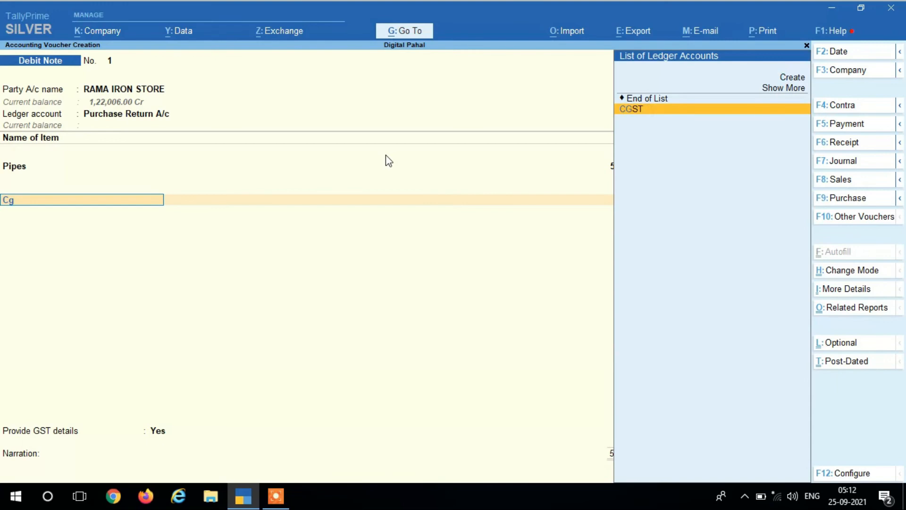
key(Return)
key(Return)
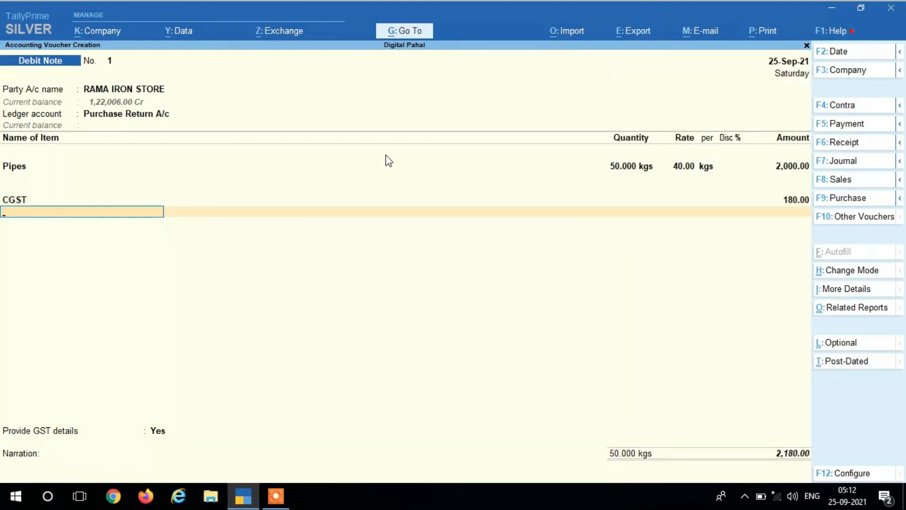
text(Sg)
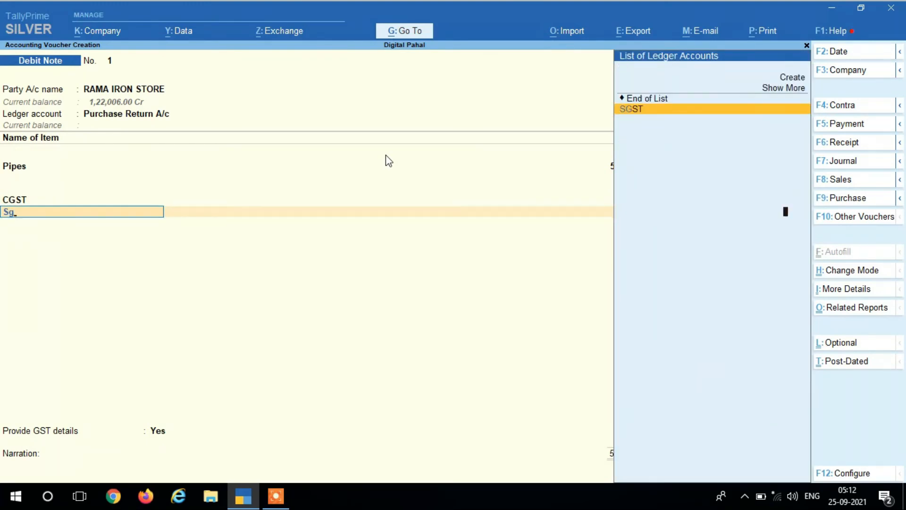
key(Return)
key(Return)
key(Return)
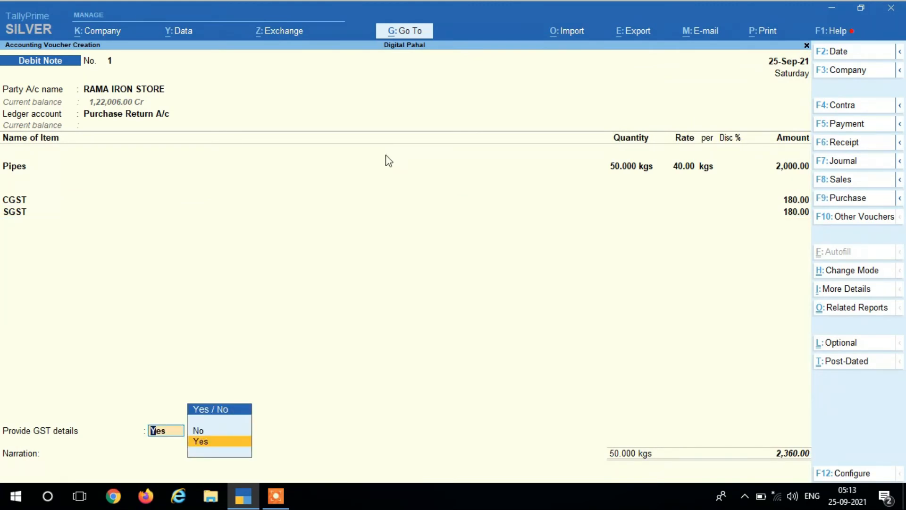
Step: Choose to provide GST details and set the reason for issuing the note to 07-Others
key(Return)
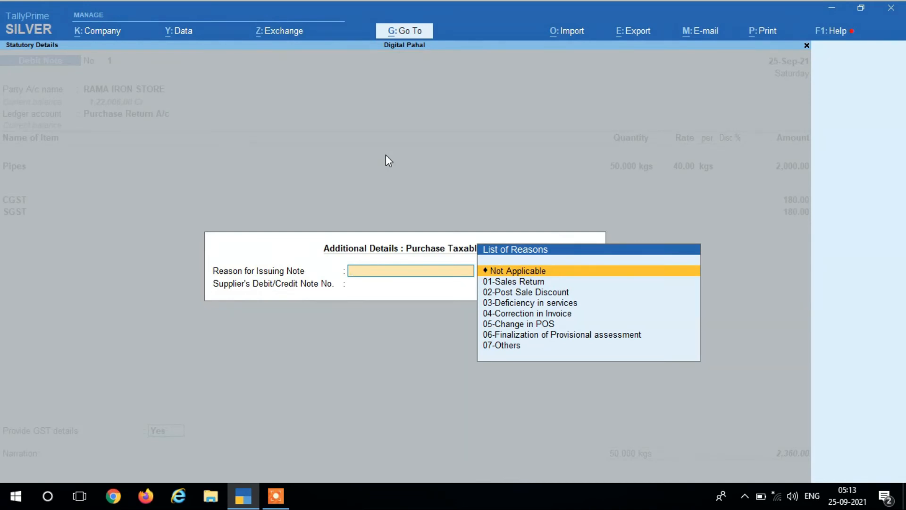
key(Down)
key(Down)
key(Down)
key(Down)
key(Down)
key(Down)
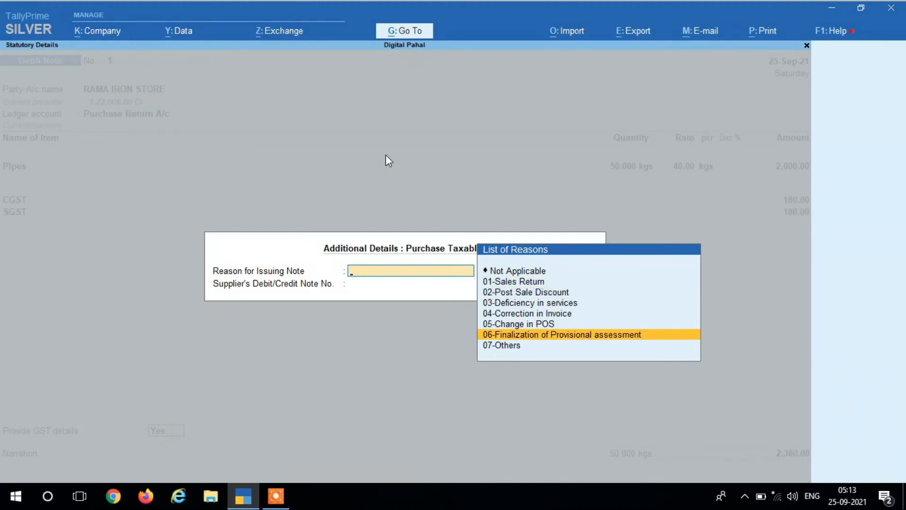
key(Down)
key(Return)
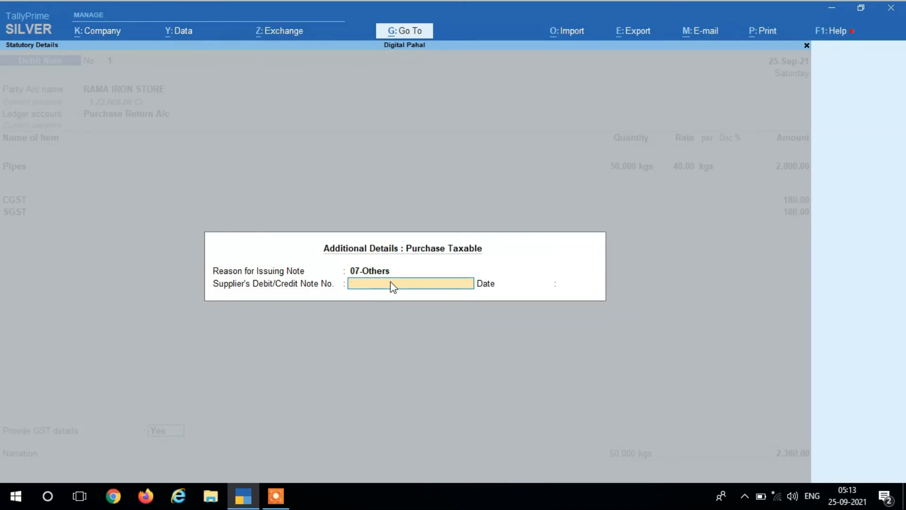
Step: Enter supplier's debit/credit note number 21 with the 21st as its date, and accept the additional details
text(21)
key(Return)
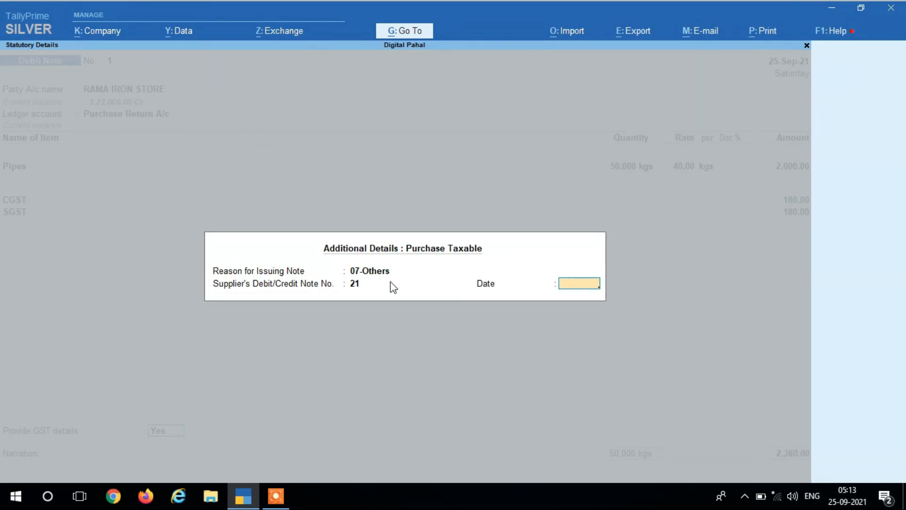
text(21)
key(Return)
key(Return)
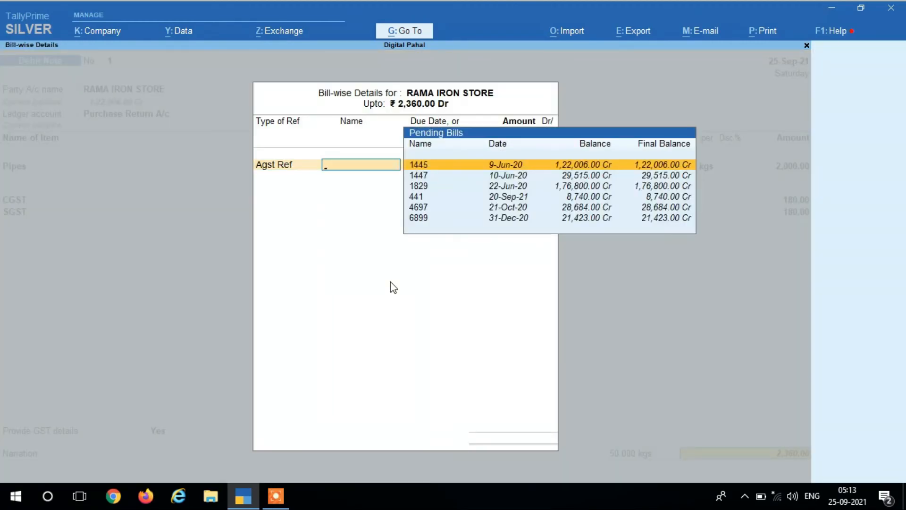
Step: Allocate the full debit note amount against pending bill 441 of 20-Sep-21
key(Down)
key(Down)
key(Down)
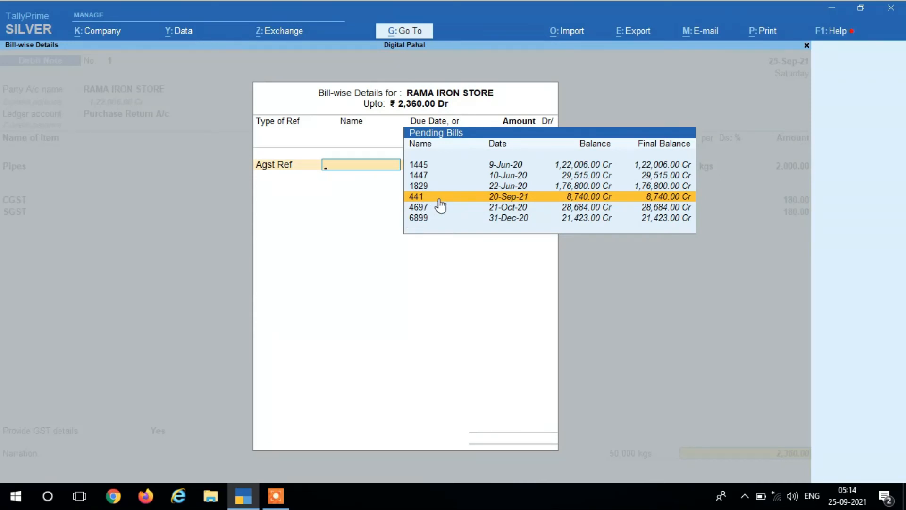
click(543, 201)
key(Return)
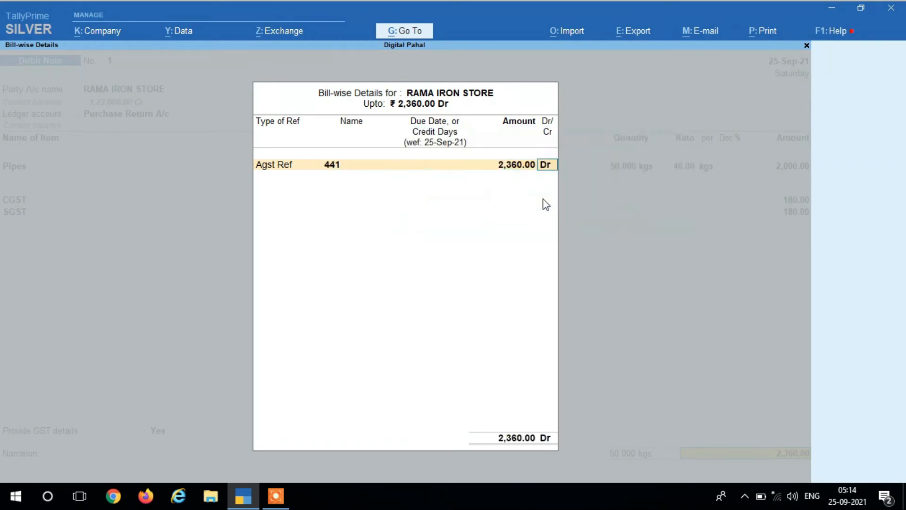
key(Return)
Step: Leave the narration empty, save the debit note, and quit voucher creation
key(Return)
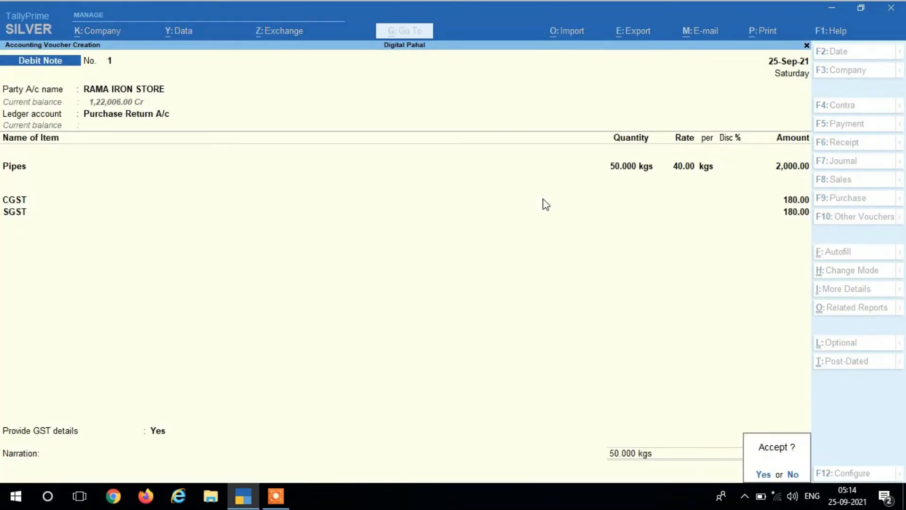
key(Return)
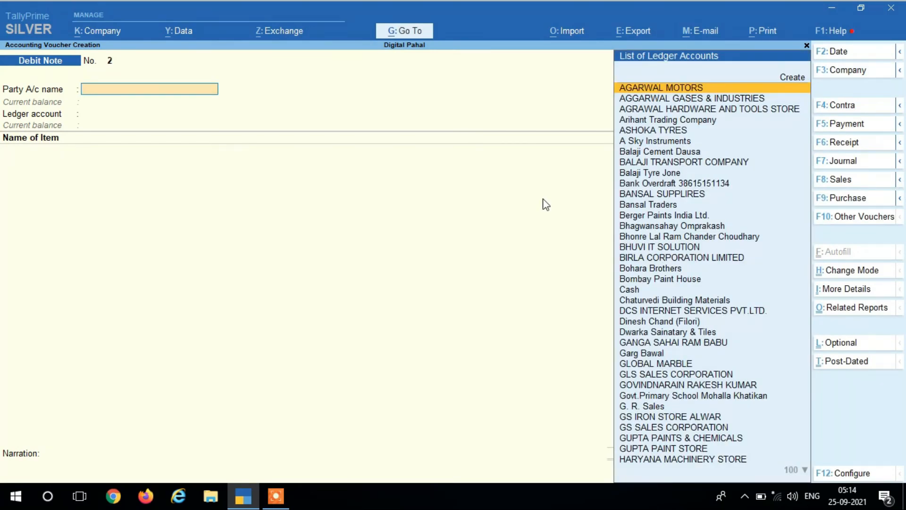
key(Escape)
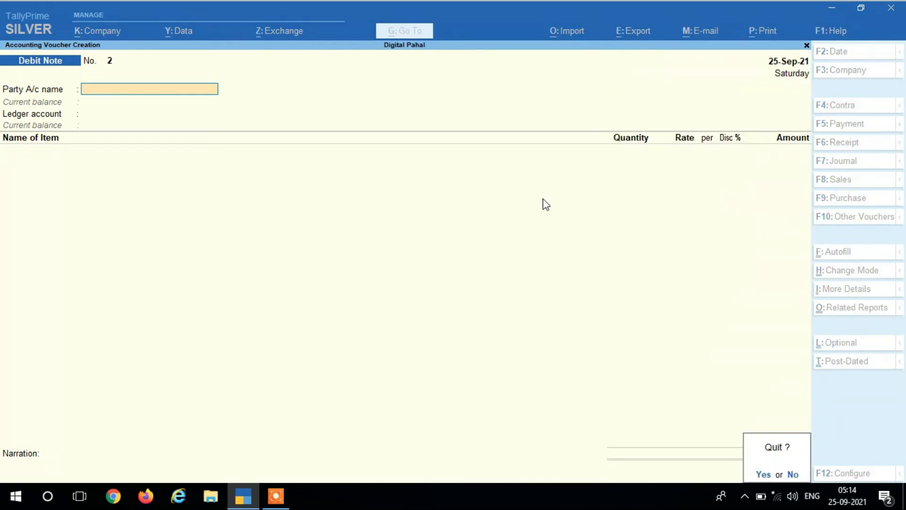
key(Return)
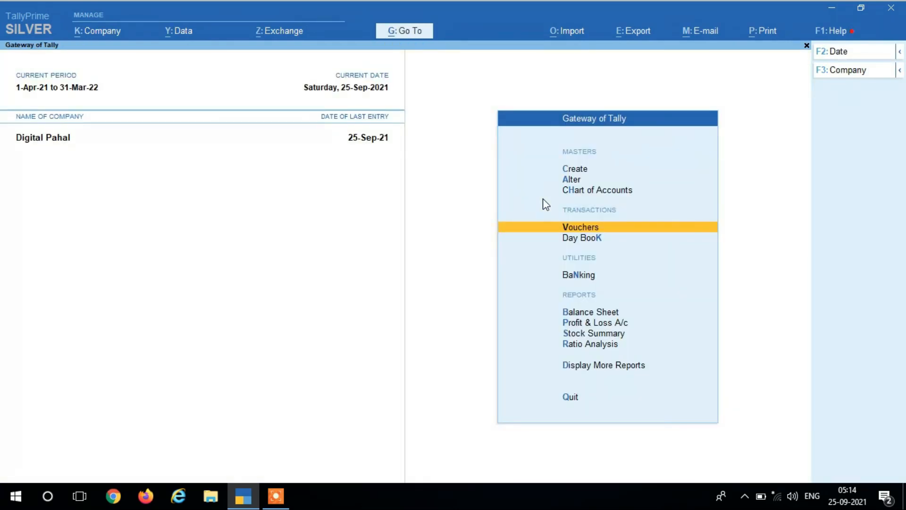
Step: Open the Account Books section of the additional reports
key(Down)
key(Down)
key(Down)
key(Down)
key(Down)
key(Down)
key(Down)
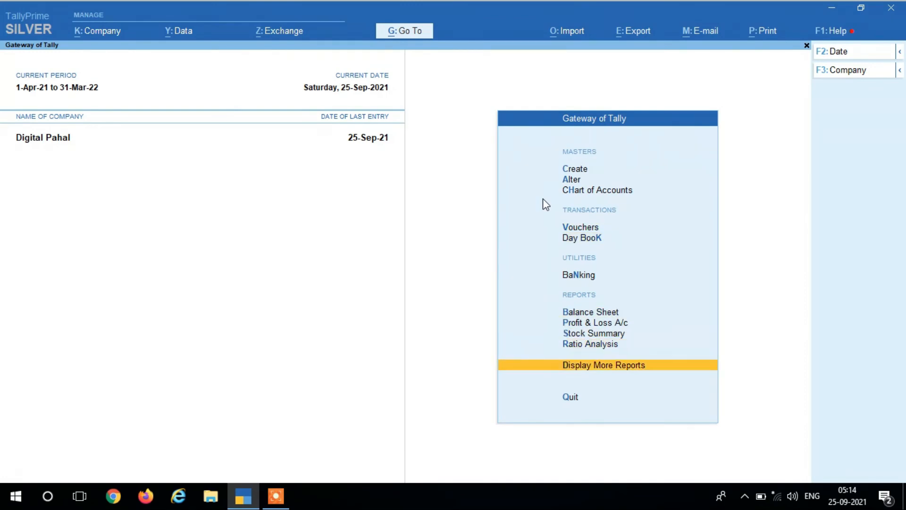
key(Return)
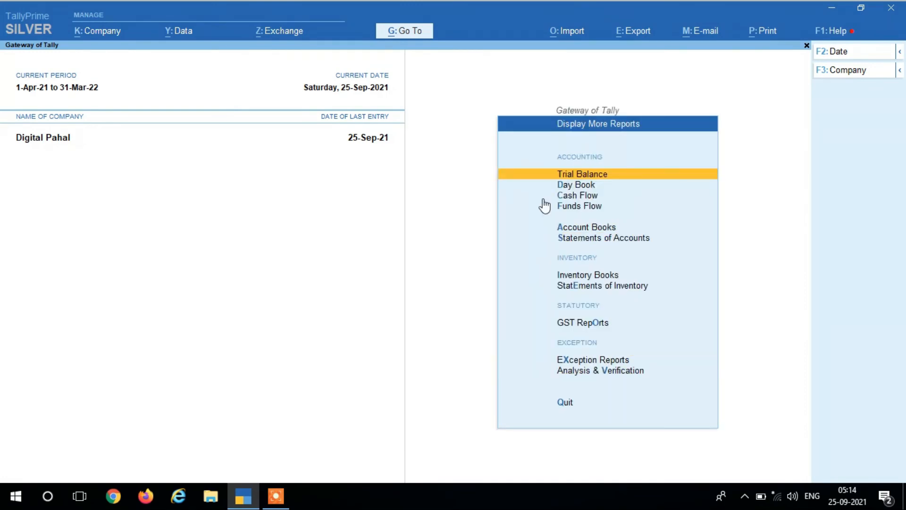
key(Down)
key(Down)
key(Down)
key(Down)
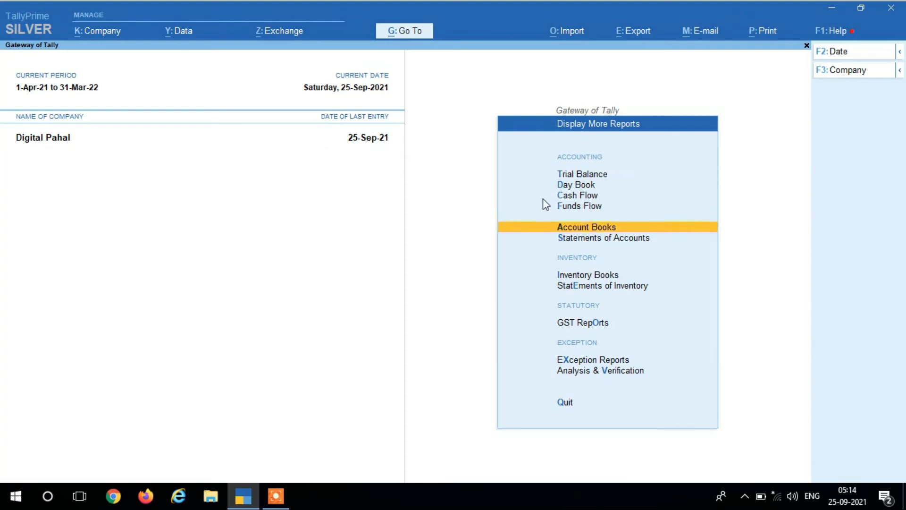
key(Return)
Step: Review the ledger vouchers of RAMA IRON STORE and return to the Gateway of Tally
key(Down)
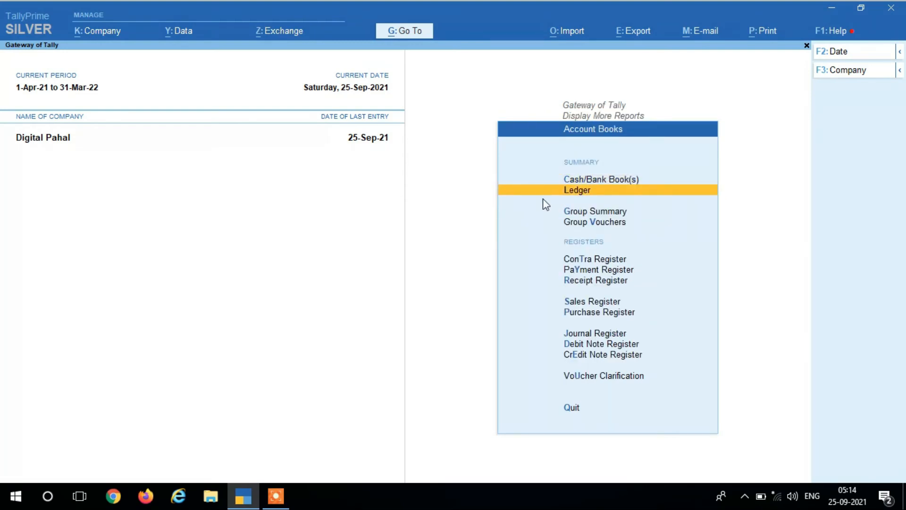
key(Return)
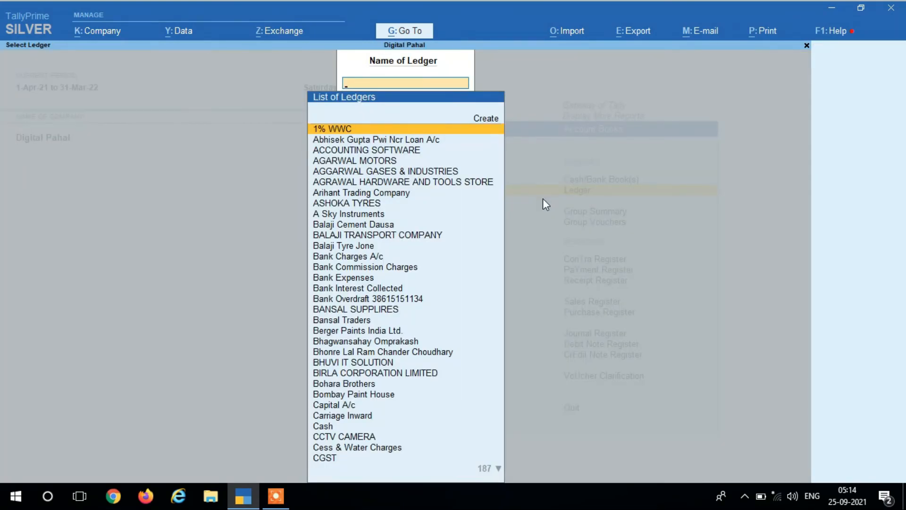
text(Rama)
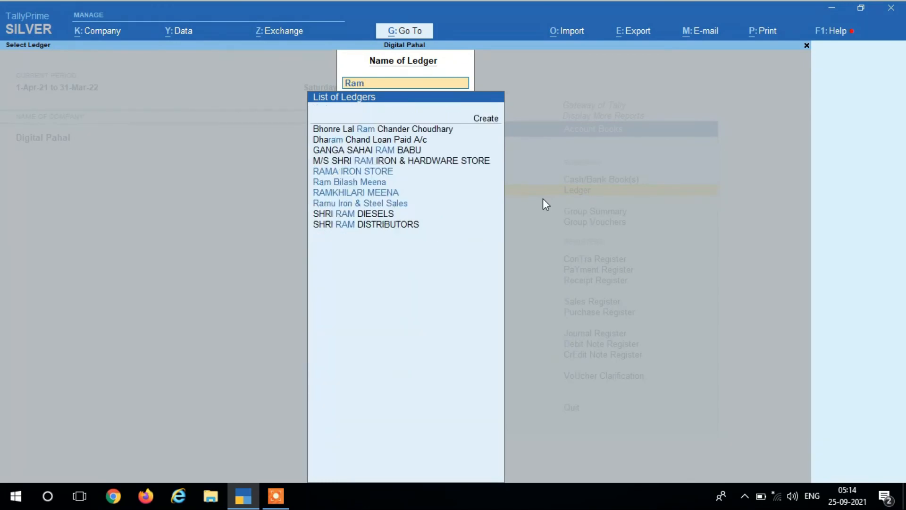
key(Return)
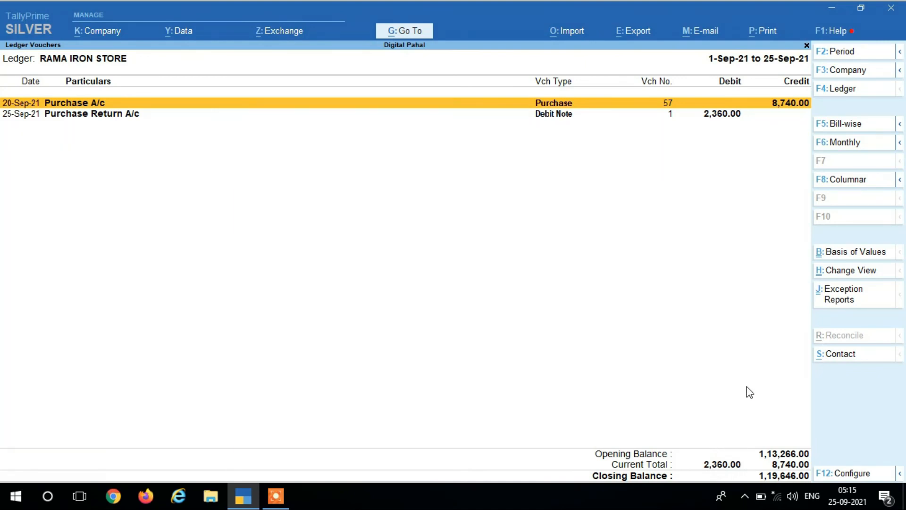
key(Escape)
key(Escape)
key(Escape)
key(Escape)
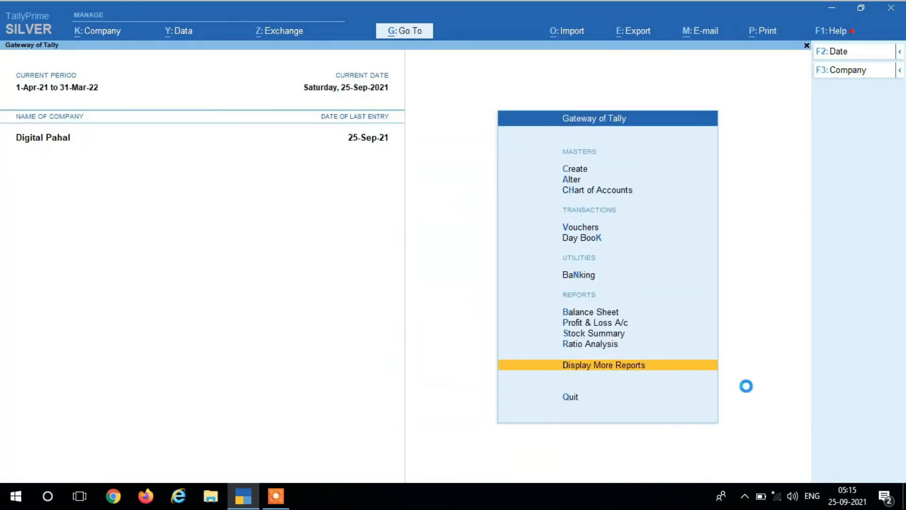
key(Escape)
key(Escape)
Step: Open the Profit & Loss A/c report
key(Down)
key(Down)
key(Down)
key(Down)
key(Down)
key(Down)
key(Down)
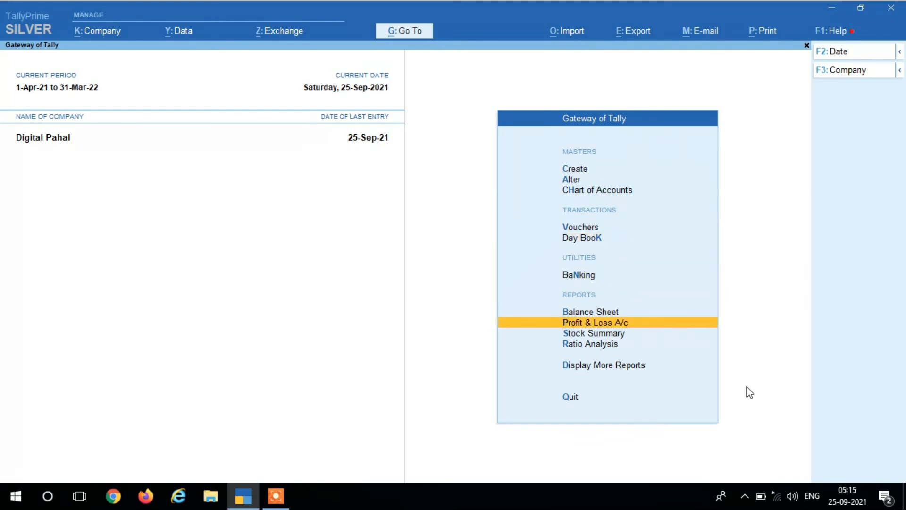
key(Return)
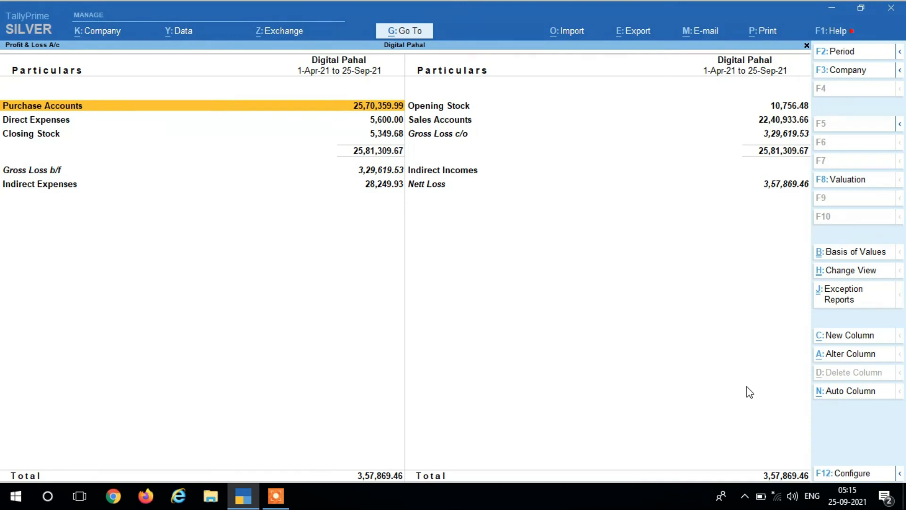
Step: Expand the Profit & Loss A/c to its detailed view and examine the ledgers under Purchase Accounts
key(alt)
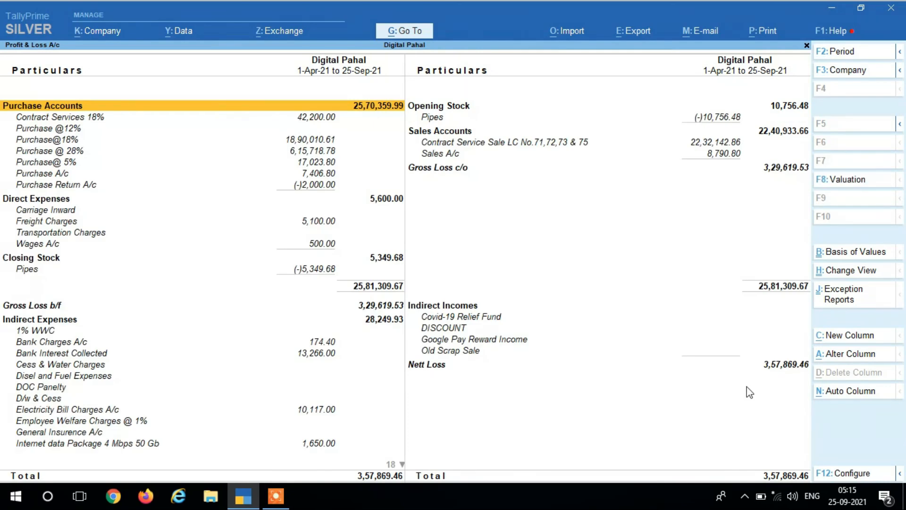
key(Down)
key(Down)
key(Down)
key(Down)
key(Down)
key(Down)
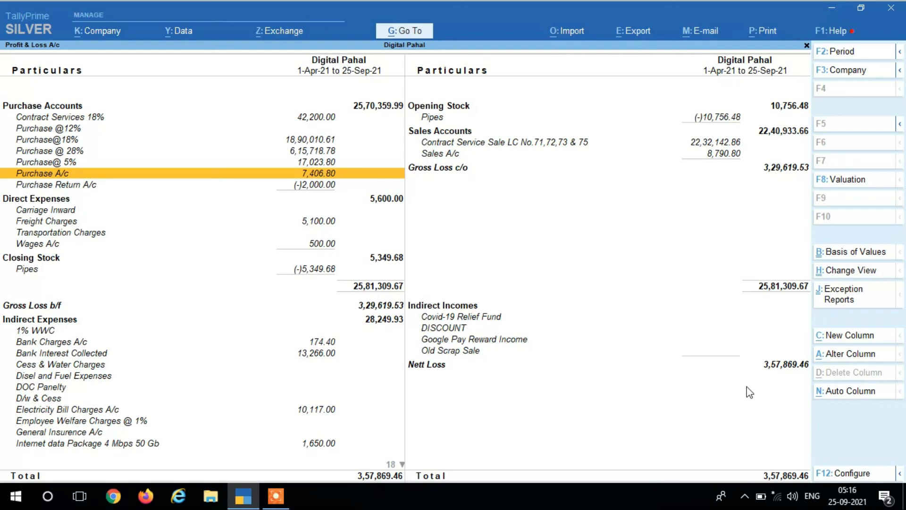
Step: Look into the Purchase A/c monthly summary and its September entries, and return to the Gateway of Tally
key(Down)
key(Return)
key(Page_Up)
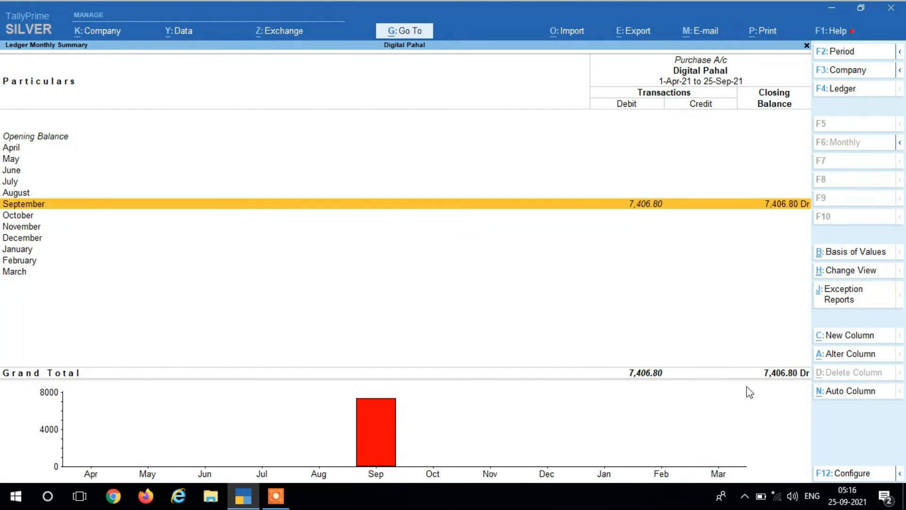
key(Return)
key(Escape)
key(Escape)
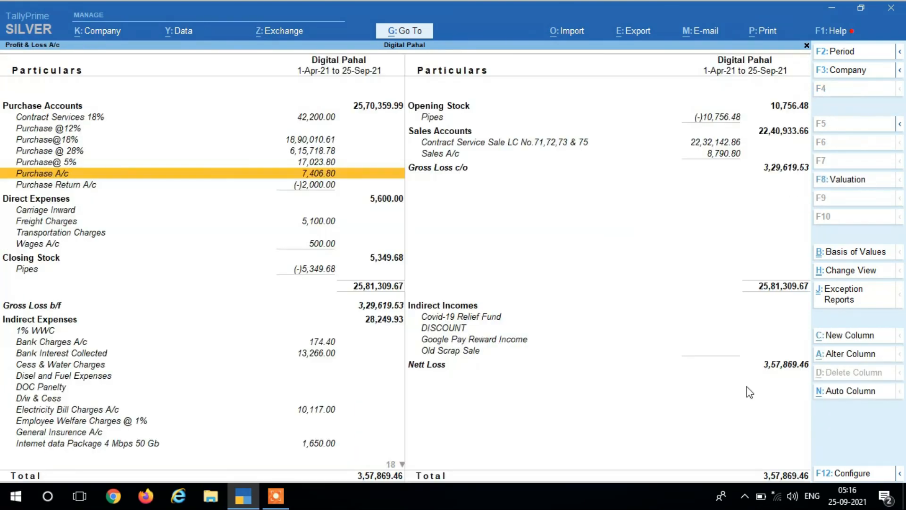
key(Escape)
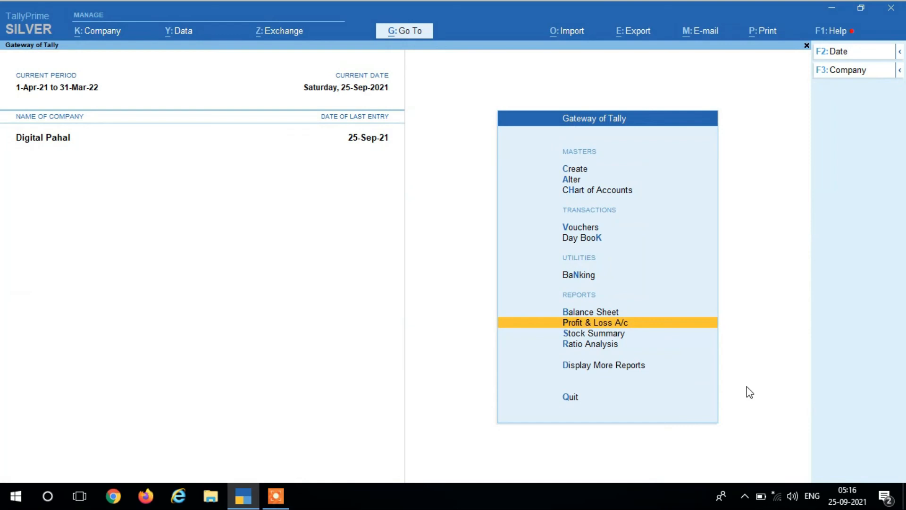